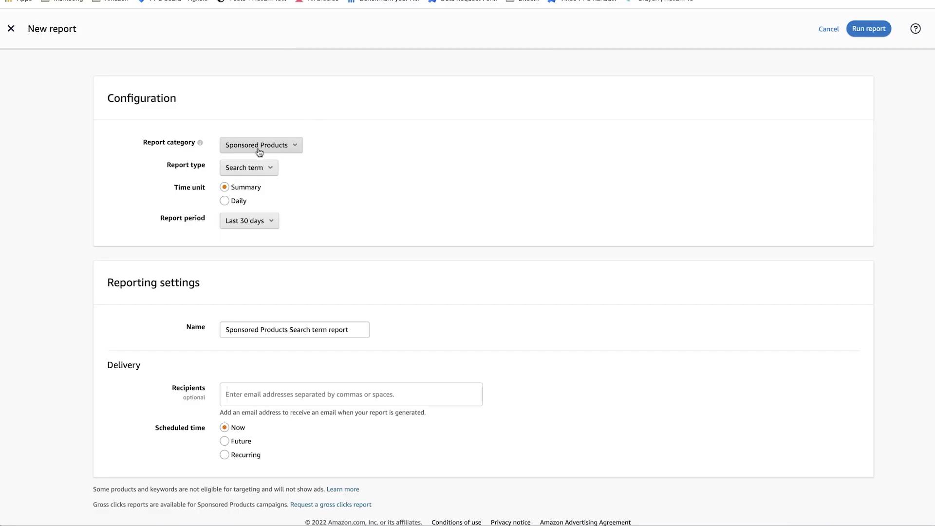
Keep Sponsored Products as the report category and Search term as the report type
left_click(291, 146)
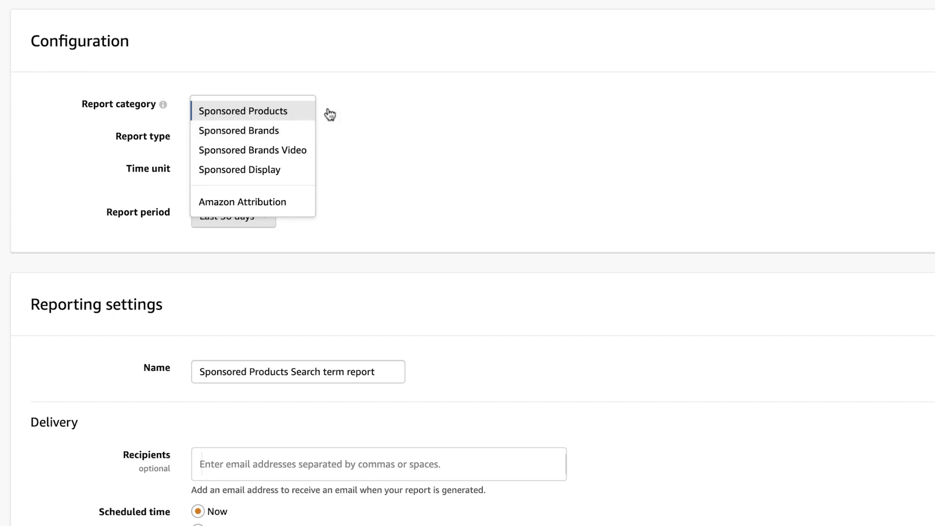
left_click(449, 104)
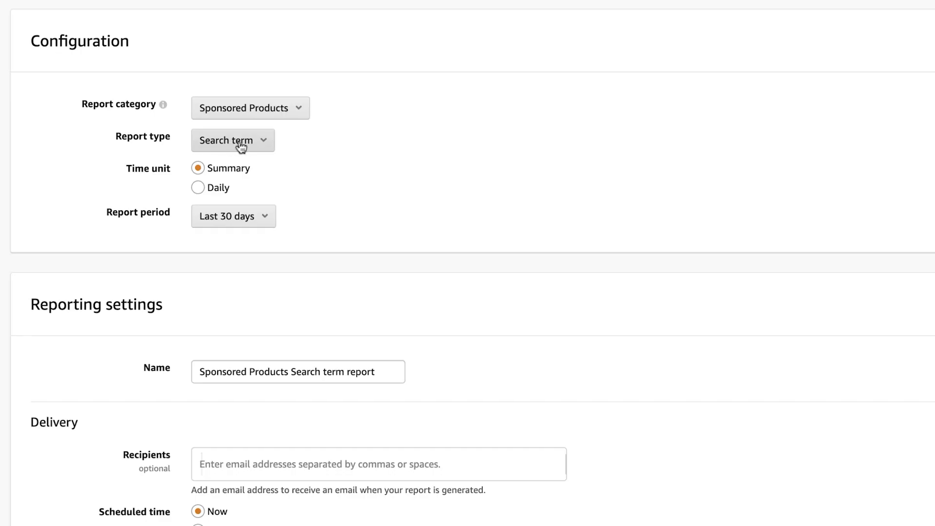
left_click(223, 142)
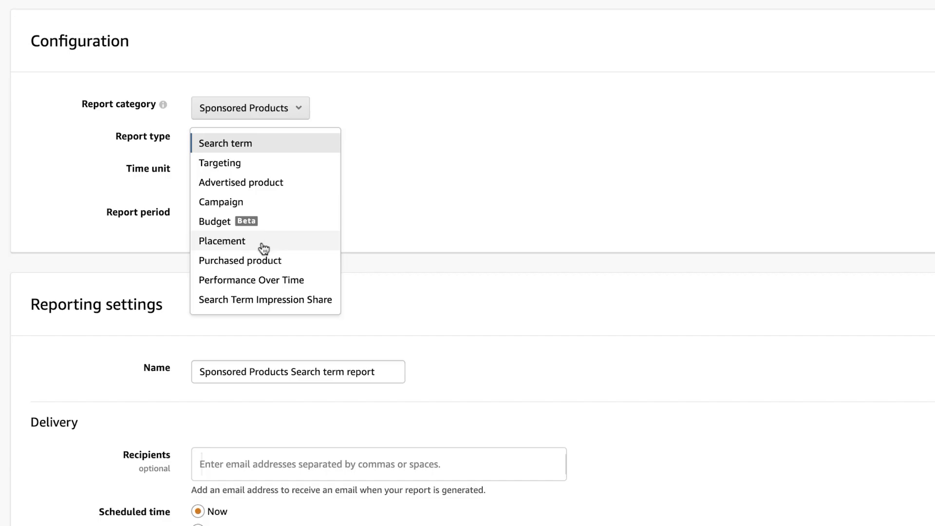
left_click(490, 202)
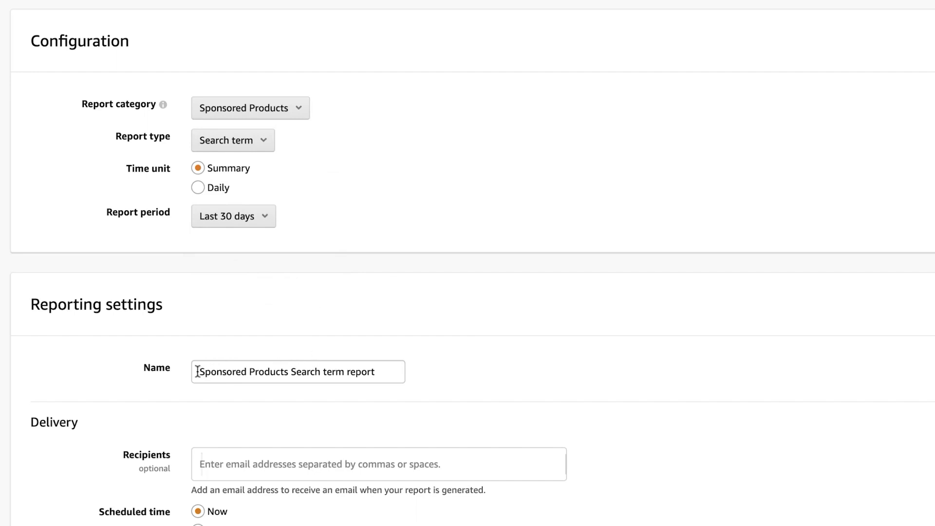
Name the report 'MMA - 5-26-22 - 30 days' and set it to run on a recurring schedule
left_click_drag(198, 372, 468, 375)
type("MMA - 5-26-22 - 30 days")
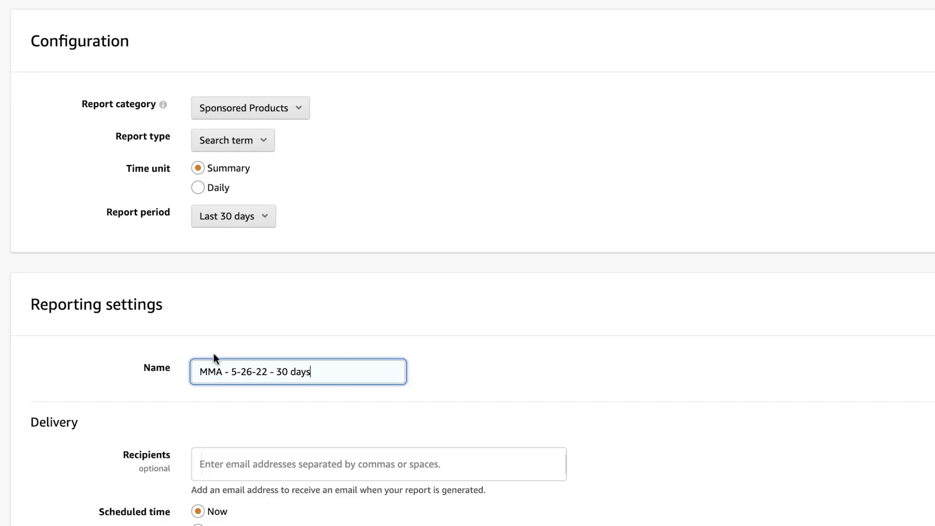
left_click(292, 462)
scroll(302, 439, "down", 1)
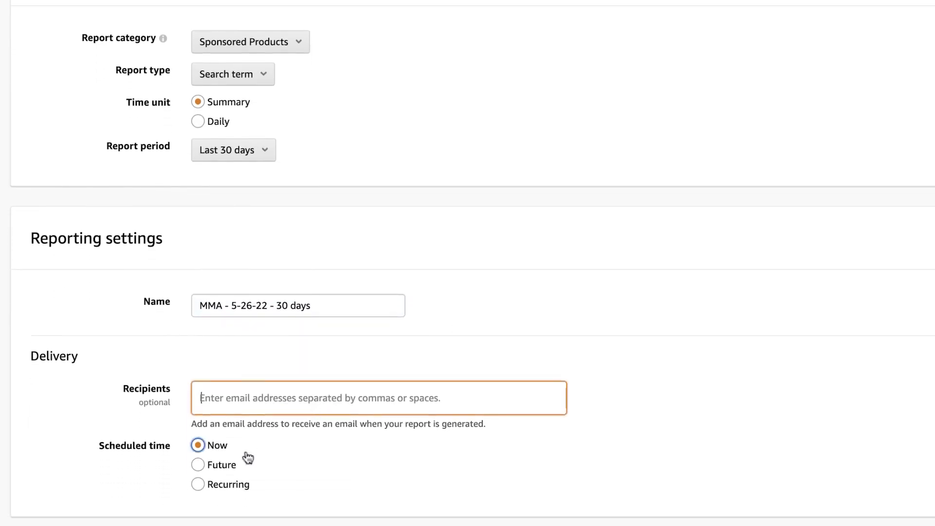
left_click(217, 468)
scroll(295, 479, "down", 2)
scroll(298, 467, "up", 1)
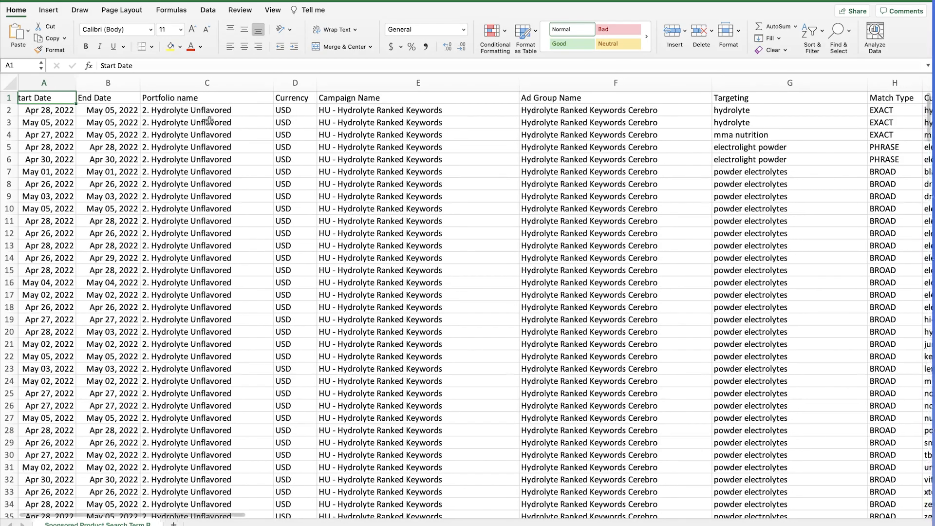
scroll(136, 119, "right", 2)
left_click_drag(165, 112, 236, 234)
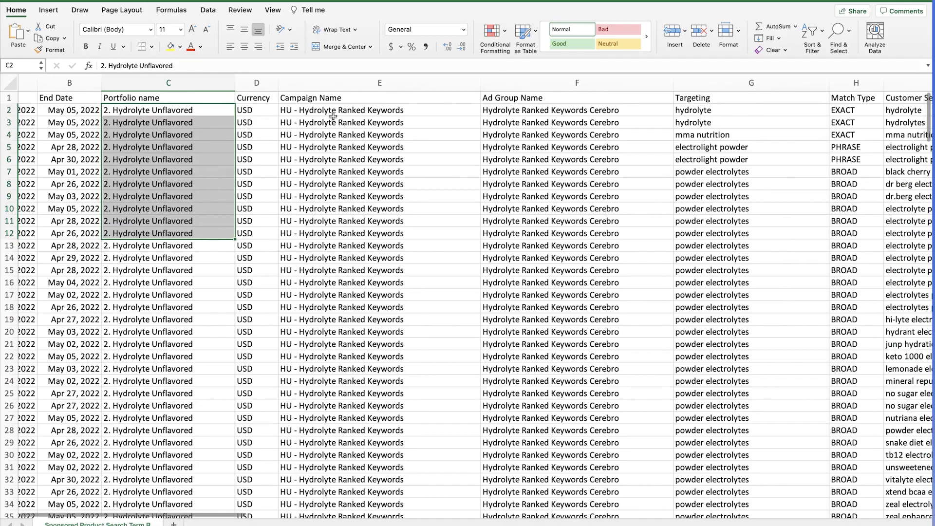
scroll(321, 117, "right", 2)
left_click(282, 121)
scroll(282, 121, "right", 5)
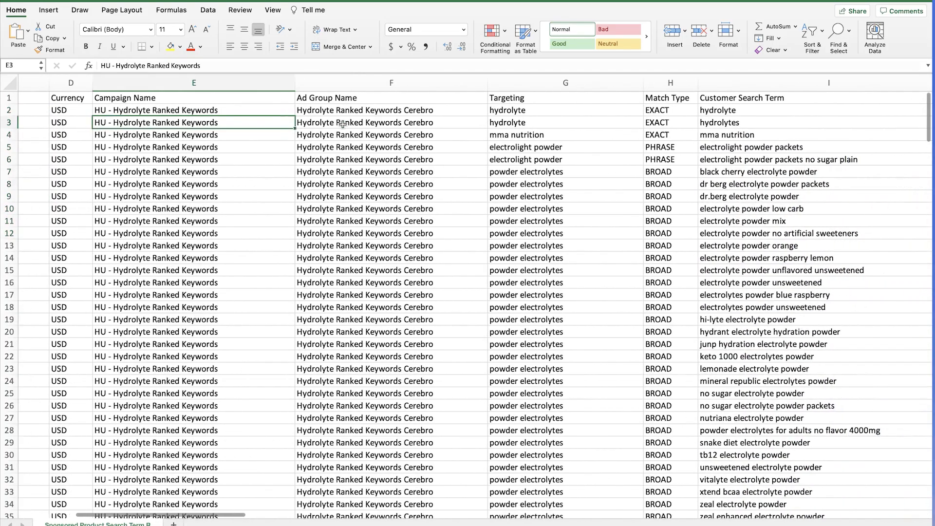
scroll(306, 124, "right", 1)
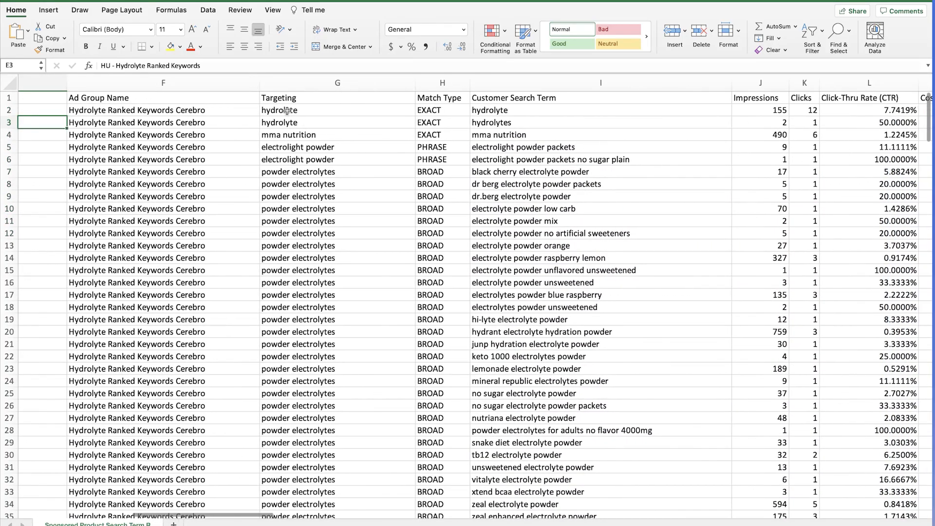
left_click_drag(295, 111, 313, 223)
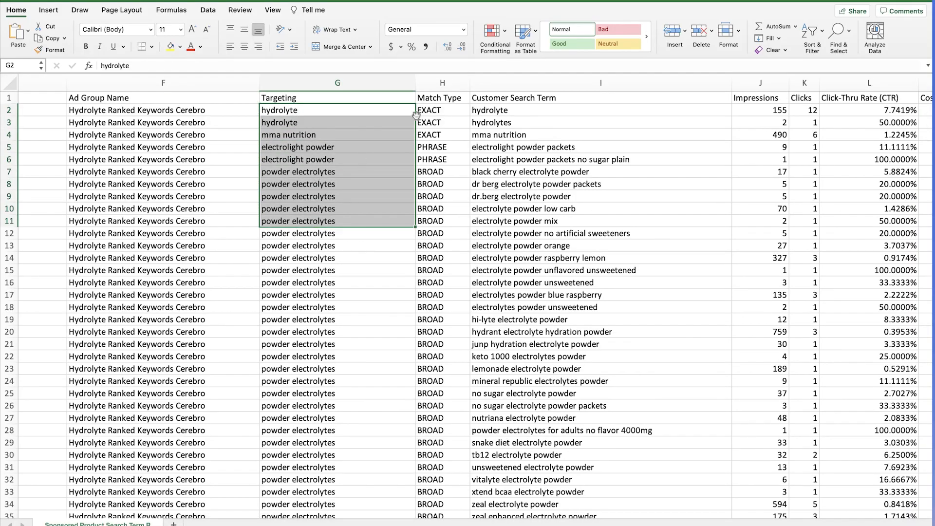
scroll(414, 116, "right", 2)
left_click_drag(351, 111, 322, 135)
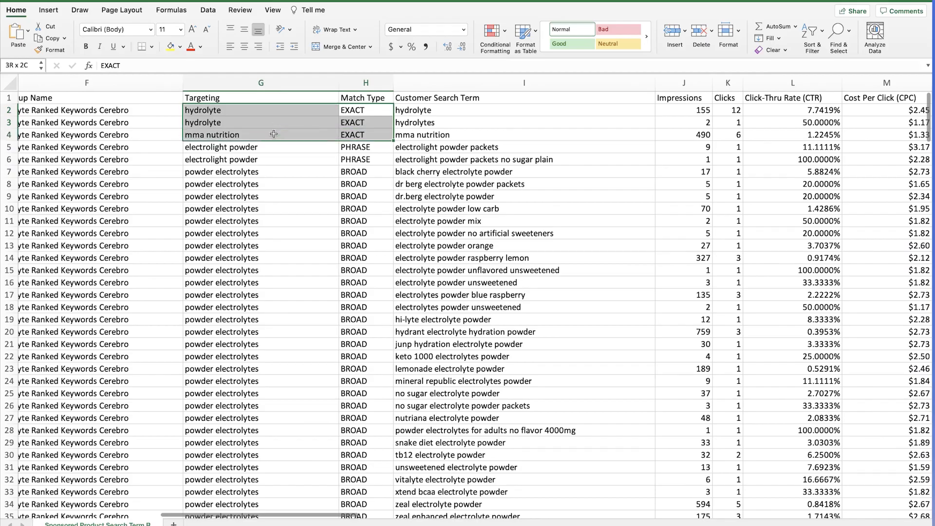
scroll(321, 135, "right", 2)
left_click_drag(388, 114, 388, 151)
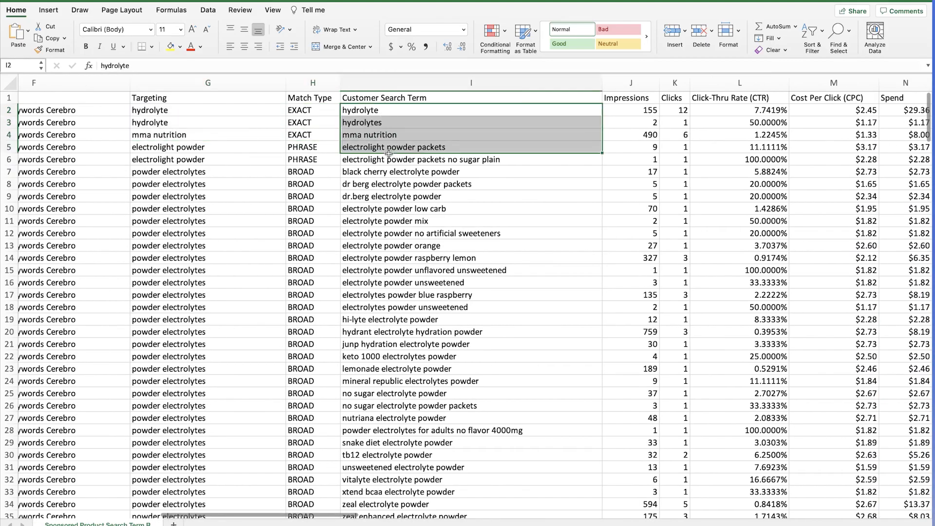
left_click(407, 210)
left_click(227, 174)
left_click_drag(227, 173, 226, 507)
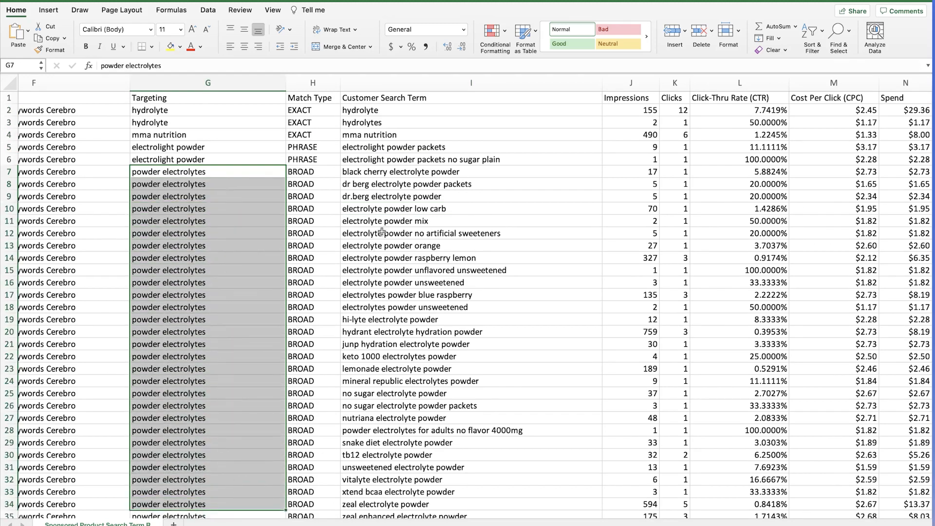
left_click_drag(384, 177, 367, 501)
left_click(177, 295)
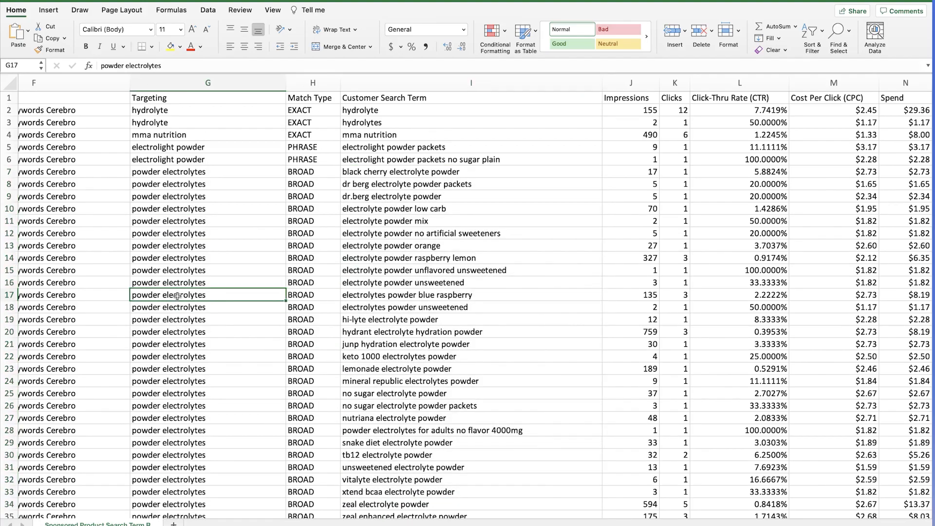
left_click(349, 296)
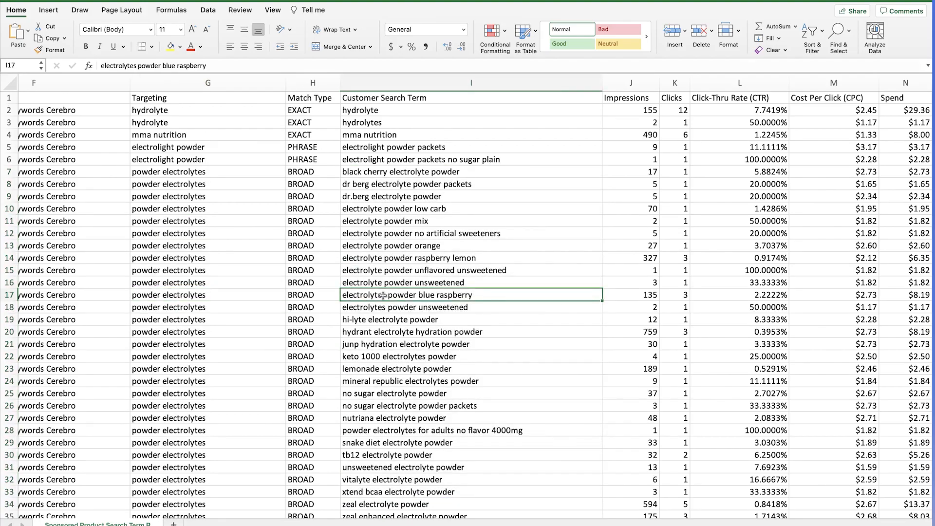
left_click(180, 320)
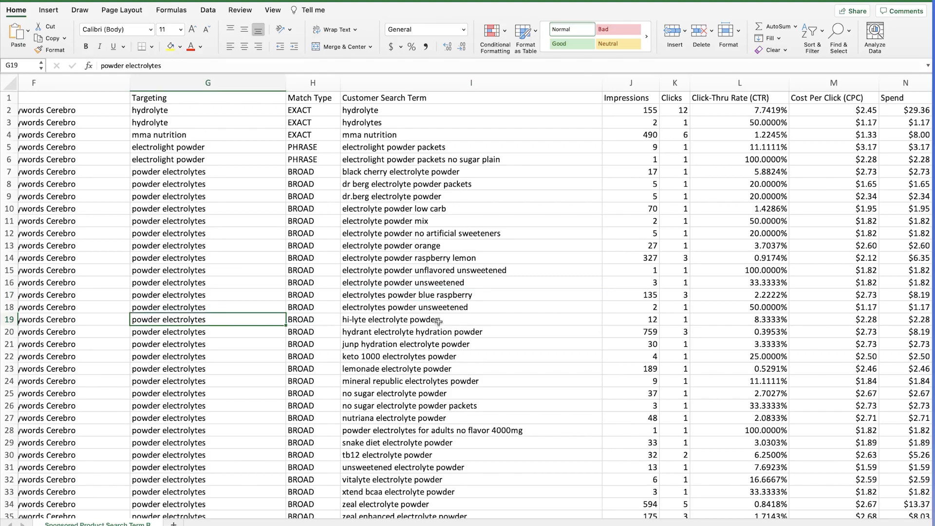
left_click_drag(399, 172, 341, 418)
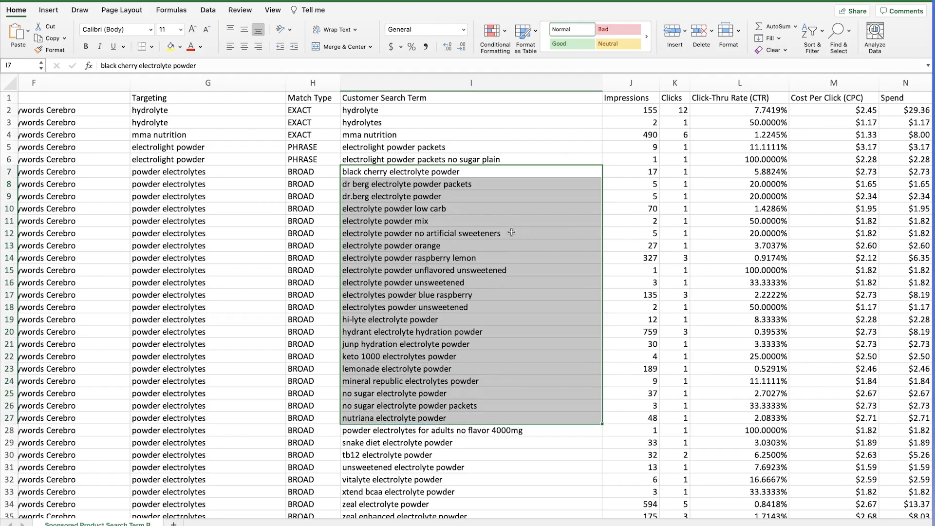
scroll(678, 230, "right", 3)
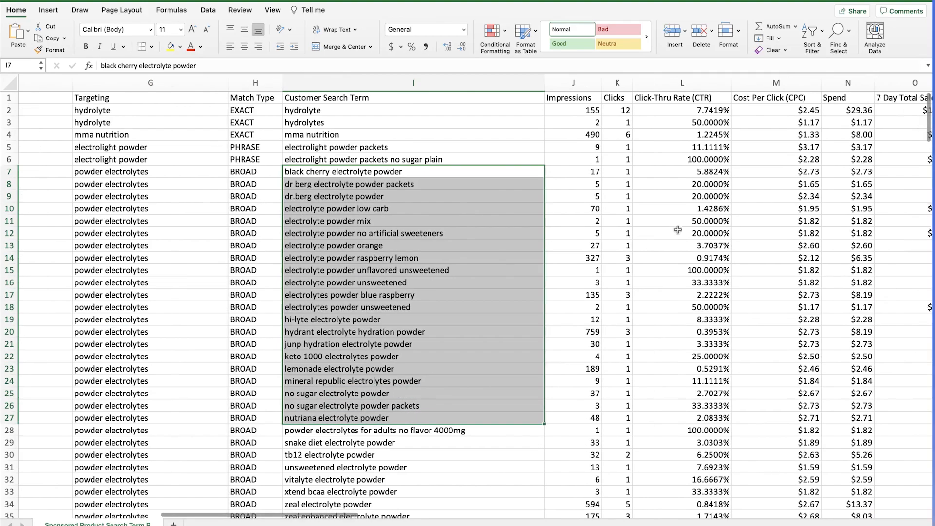
scroll(678, 229, "right", 5)
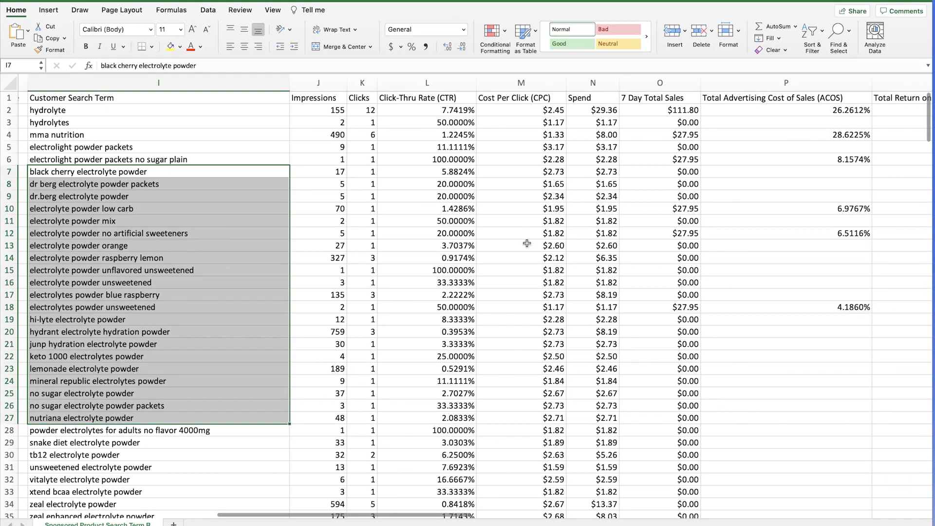
left_click(319, 236)
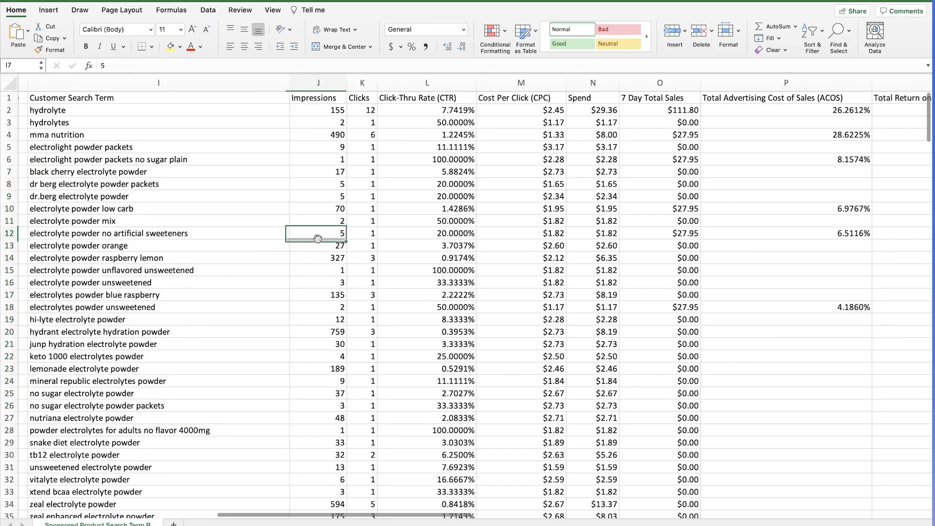
left_click(428, 236)
left_click(520, 234)
scroll(633, 229, "right", 3)
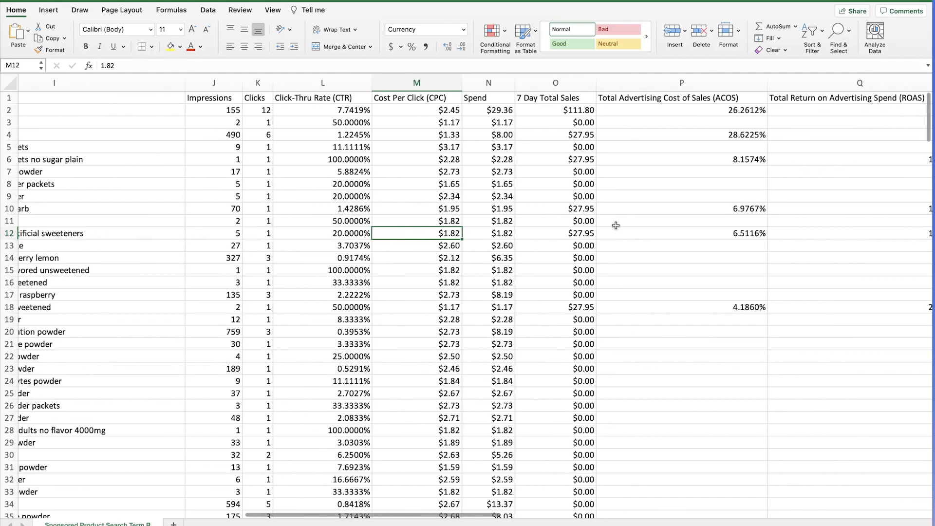
scroll(718, 194, "right", 1)
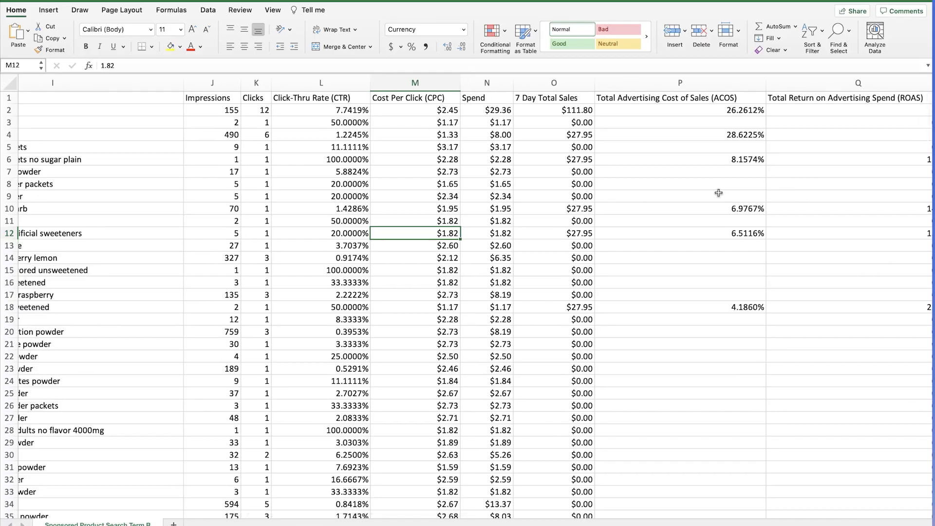
scroll(719, 193, "left", 15)
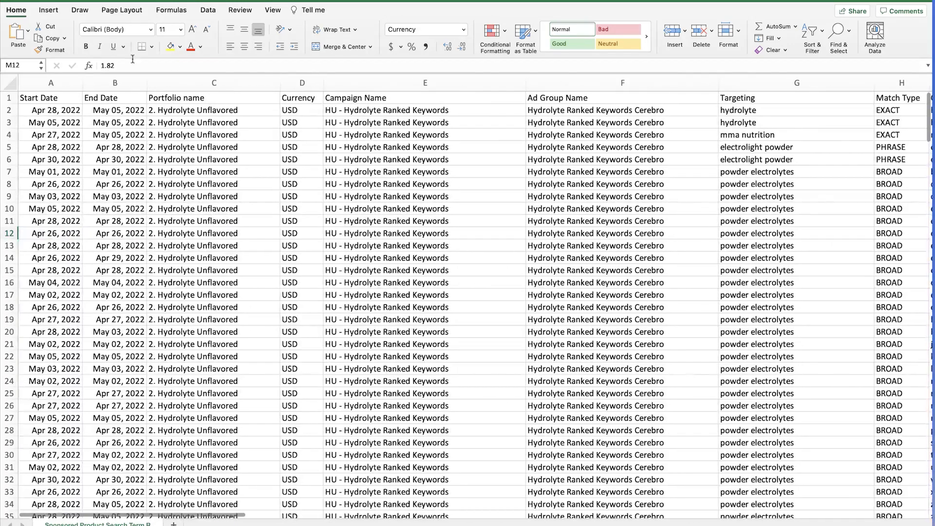
left_click(10, 84)
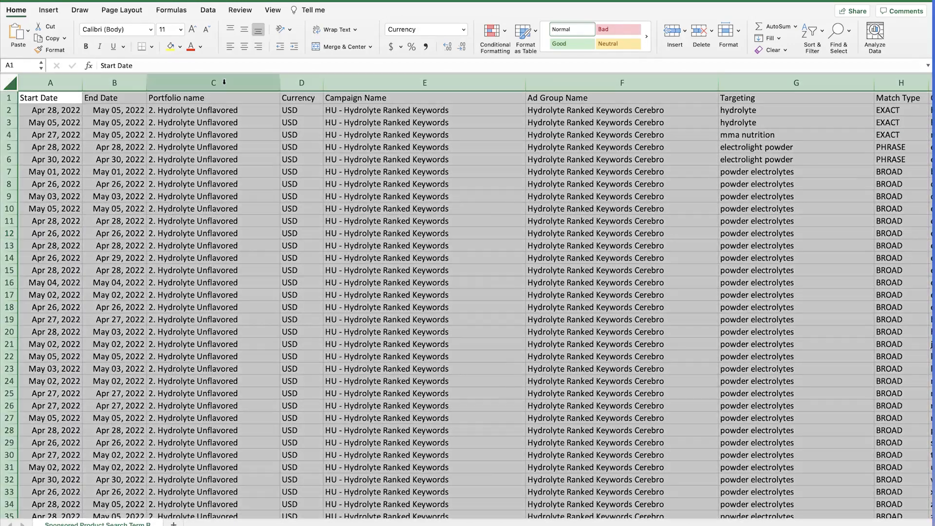
Add filter controls to the search-term report's header row
left_click(801, 36)
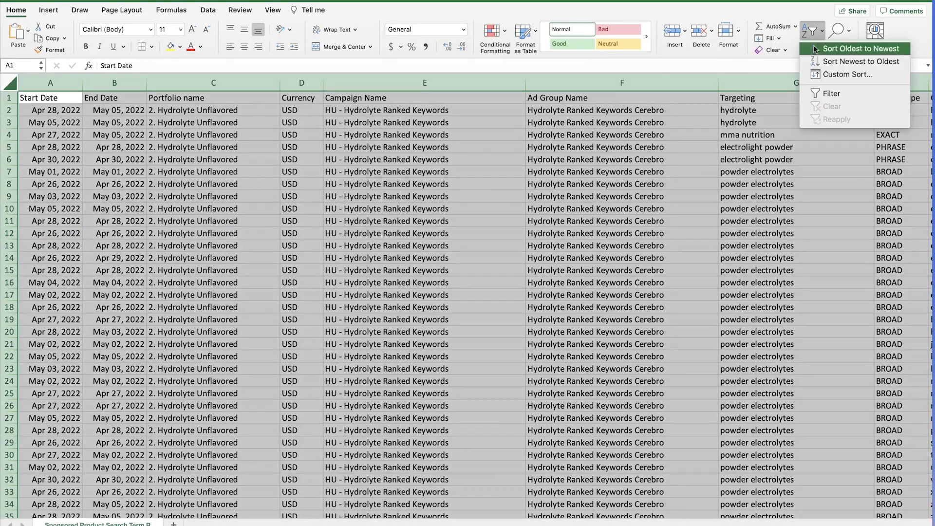
left_click(835, 91)
scroll(597, 148, "right", 15)
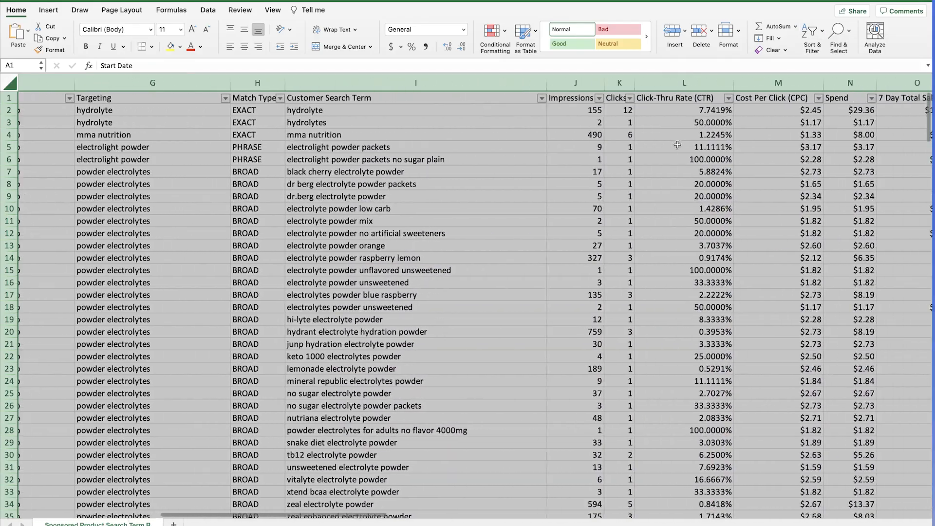
scroll(679, 144, "right", 3)
left_click(679, 145)
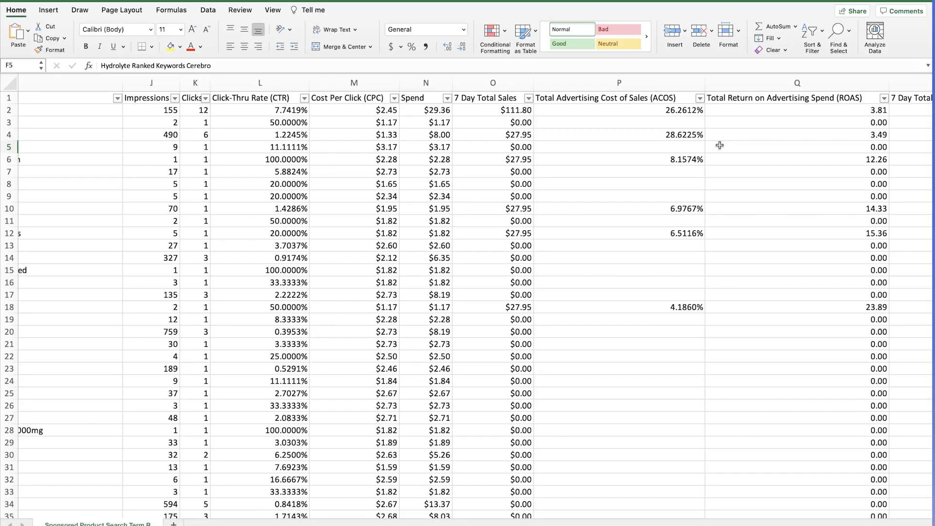
scroll(719, 146, "left", 10)
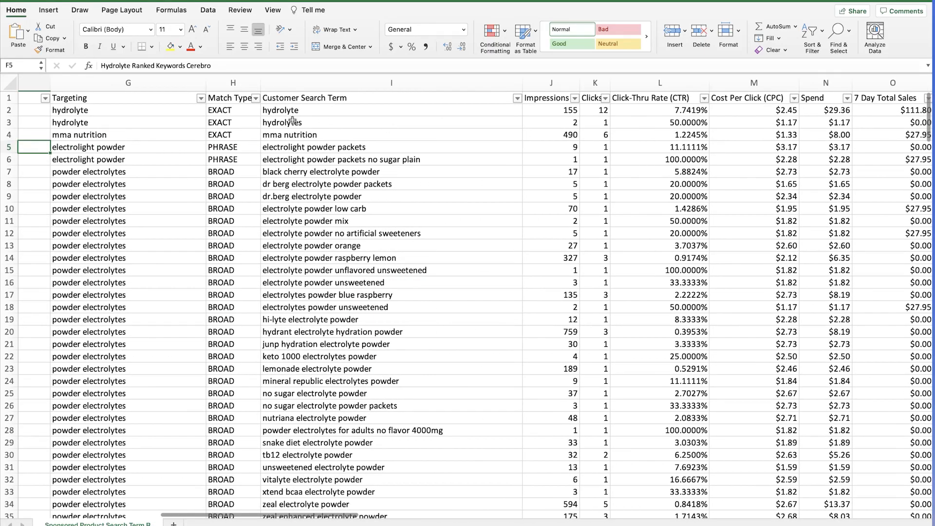
Filter the Match Type column to hide EXACT rows
left_click(255, 97)
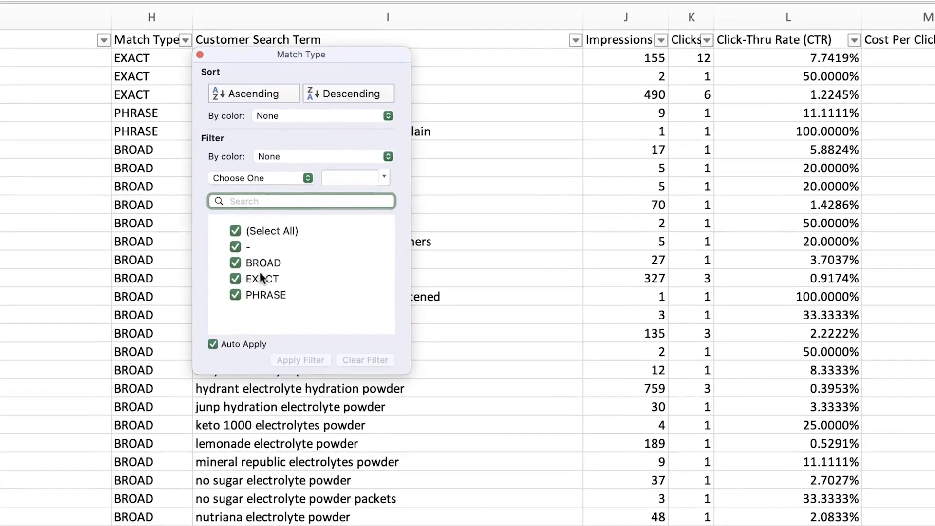
left_click(236, 277)
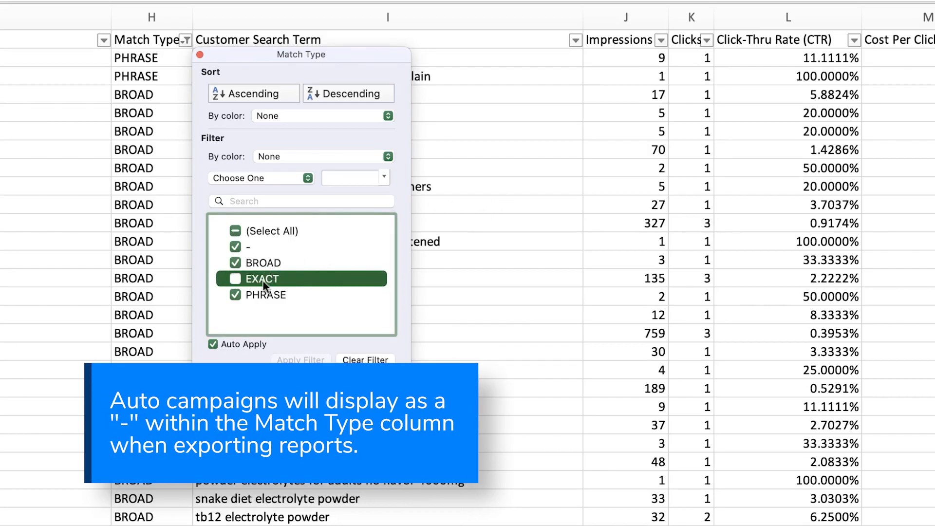
left_click(529, 124)
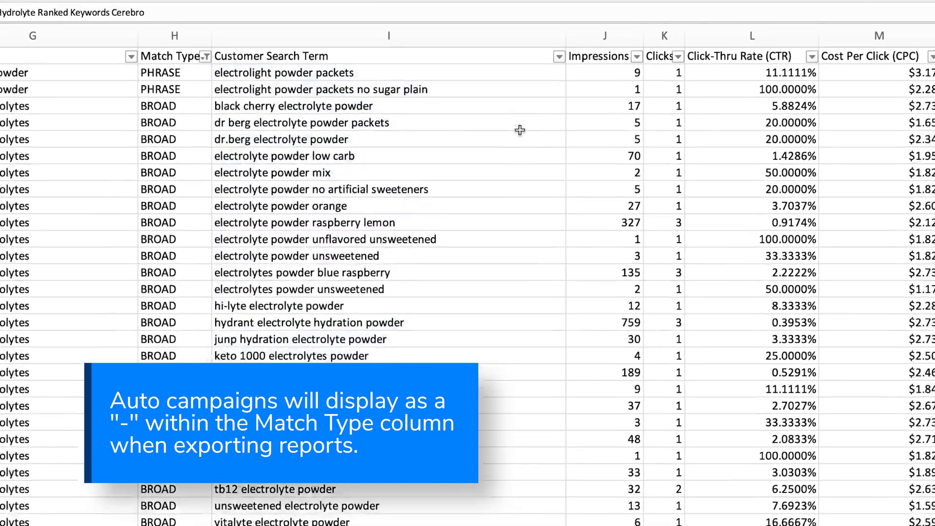
scroll(613, 102, "right", 6)
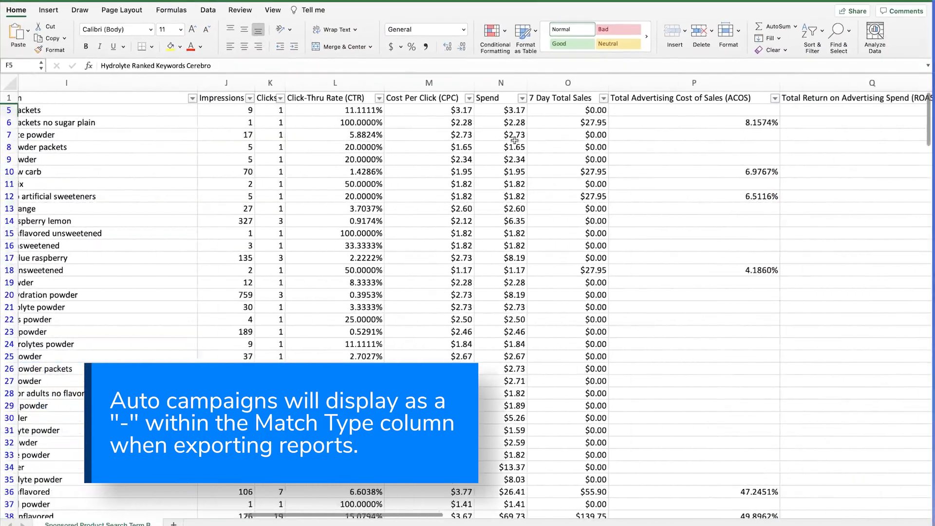
scroll(515, 140, "right", 4)
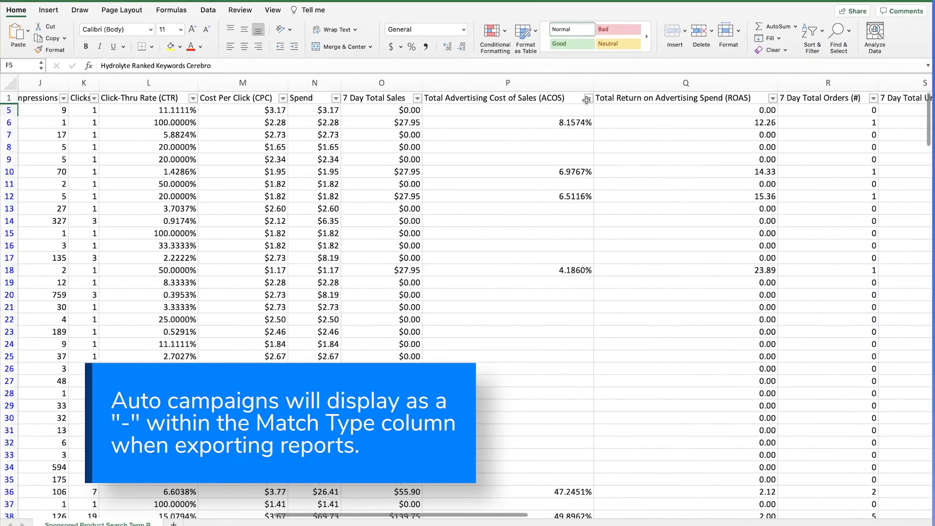
Filter the ACOS column to values between 0.1% and 20%
left_click(588, 99)
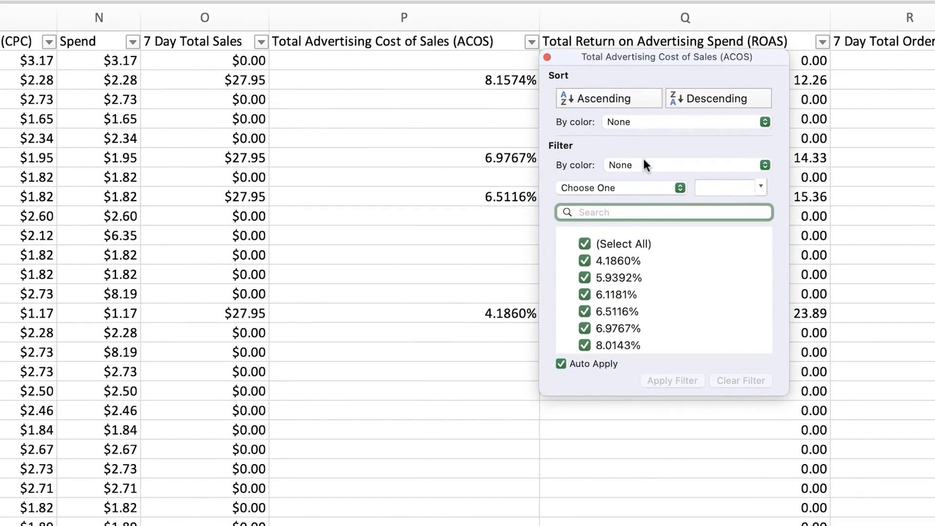
left_click(626, 188)
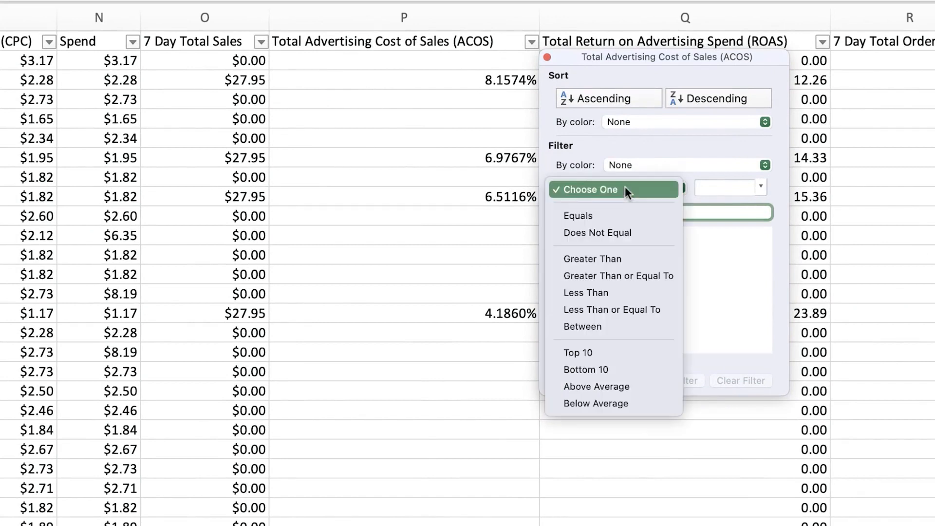
left_click(603, 327)
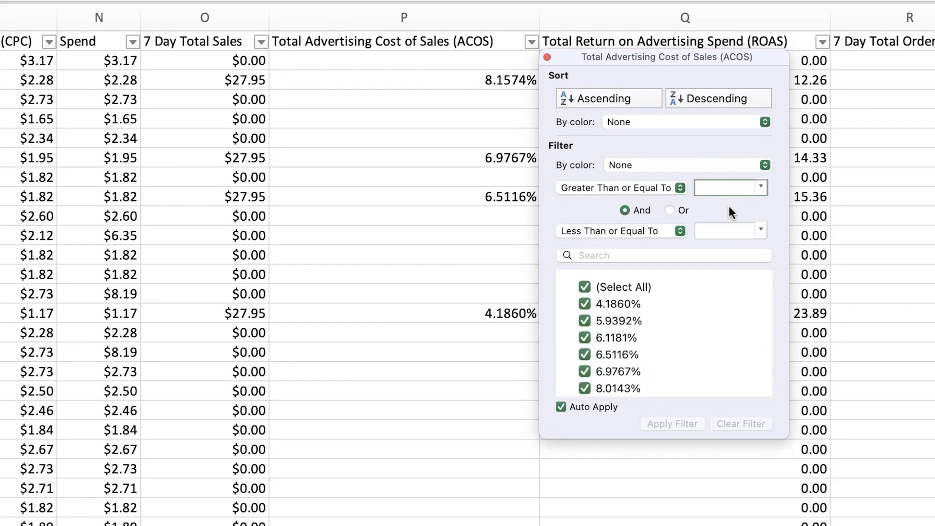
type("0.1")
left_click(717, 230)
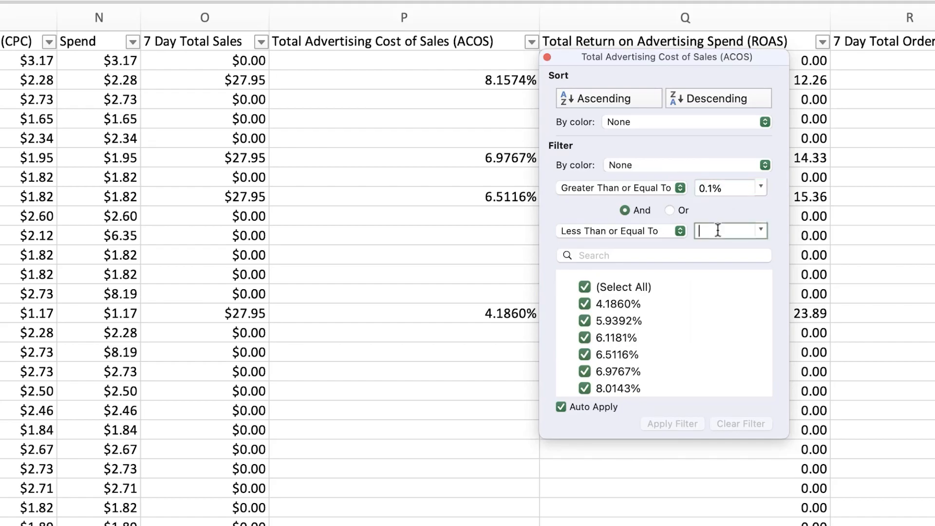
type("20")
key("Return")
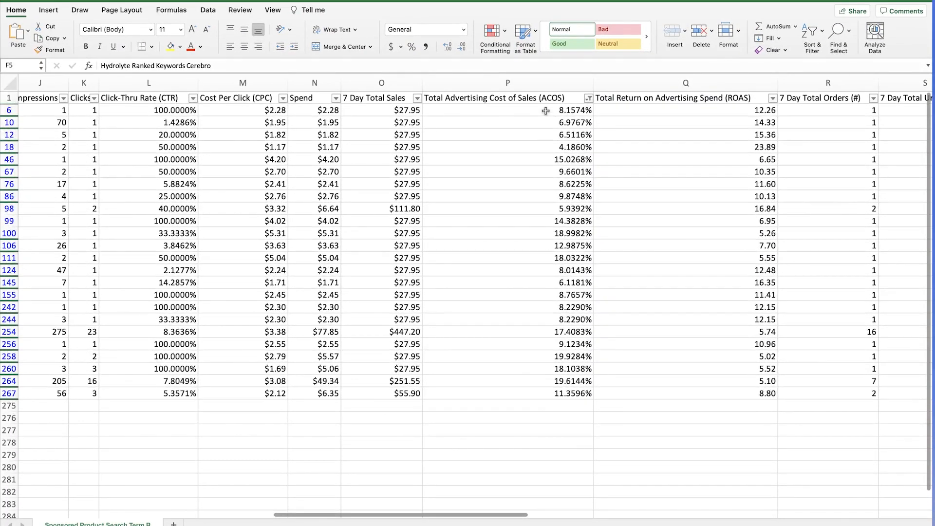
Sort the filtered rows by ACOS descending and select the ACOS values
left_click(590, 98)
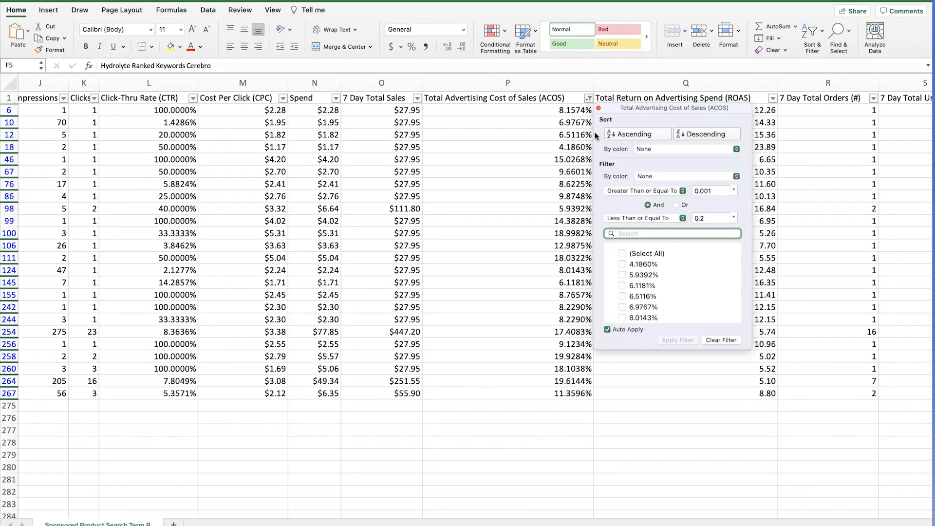
left_click(706, 135)
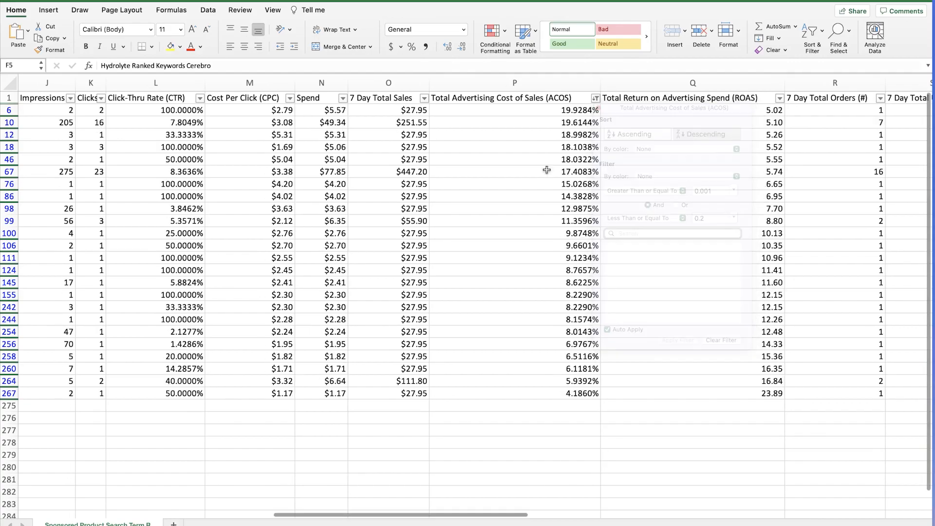
left_click_drag(552, 110, 560, 392)
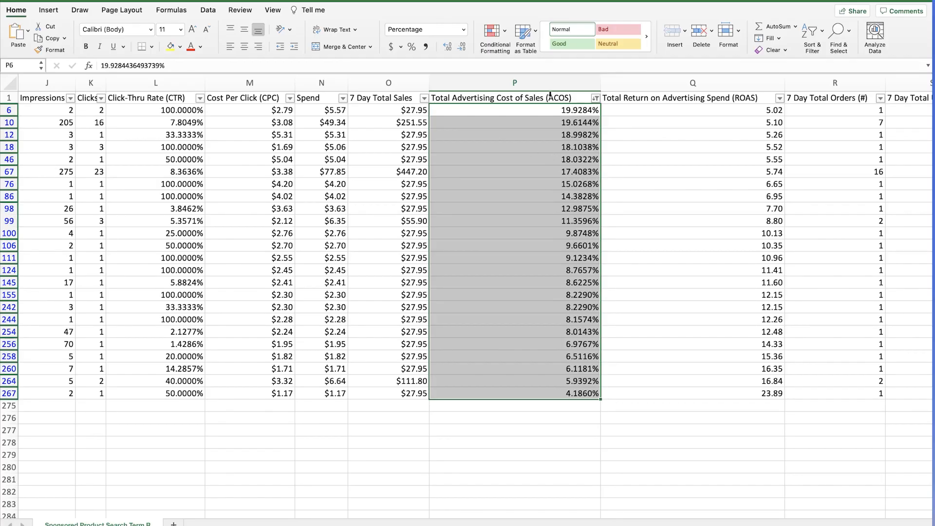
scroll(550, 94, "left", 10)
Select the 24 customer search terms in I6:I267, from hrdwrk powder to electrolytes powder unsweetened
left_click_drag(269, 110, 291, 393)
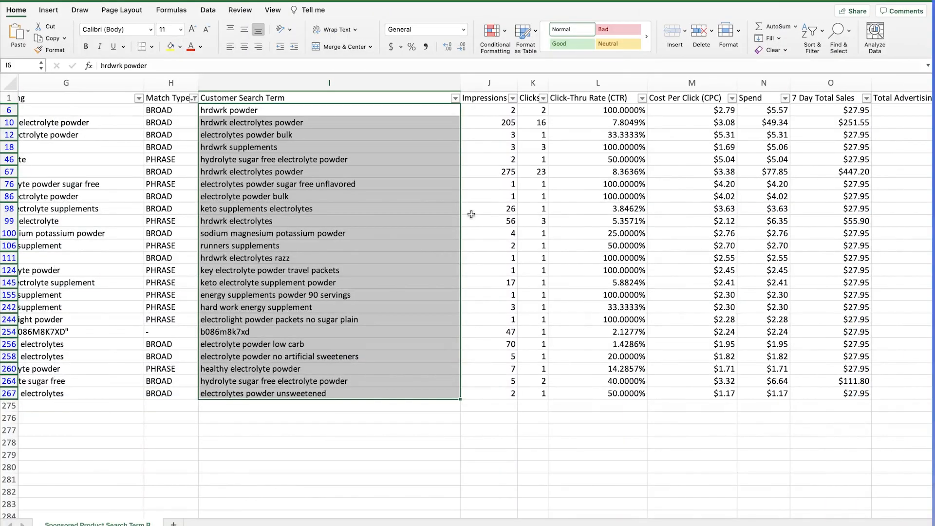
scroll(471, 214, "left", 3)
left_click(371, 185)
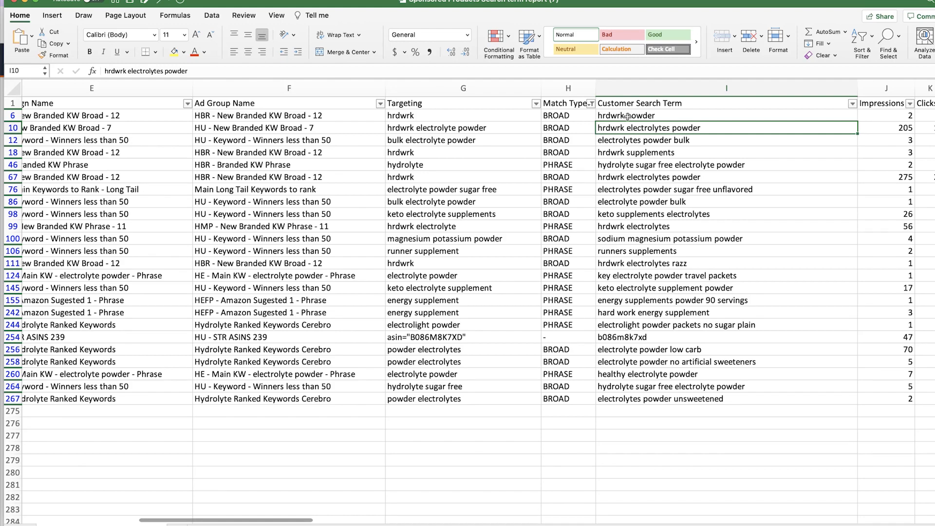
left_click_drag(628, 117, 618, 401)
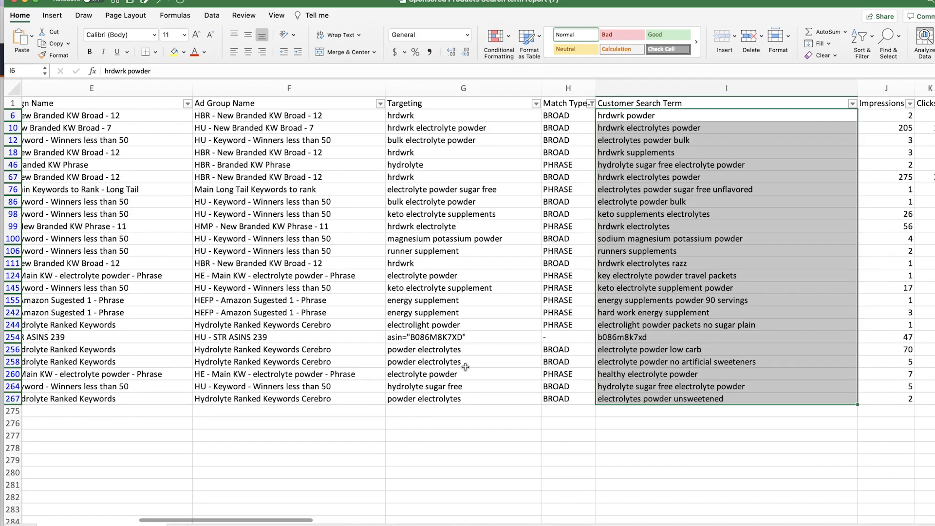
left_click_drag(649, 304, 643, 385)
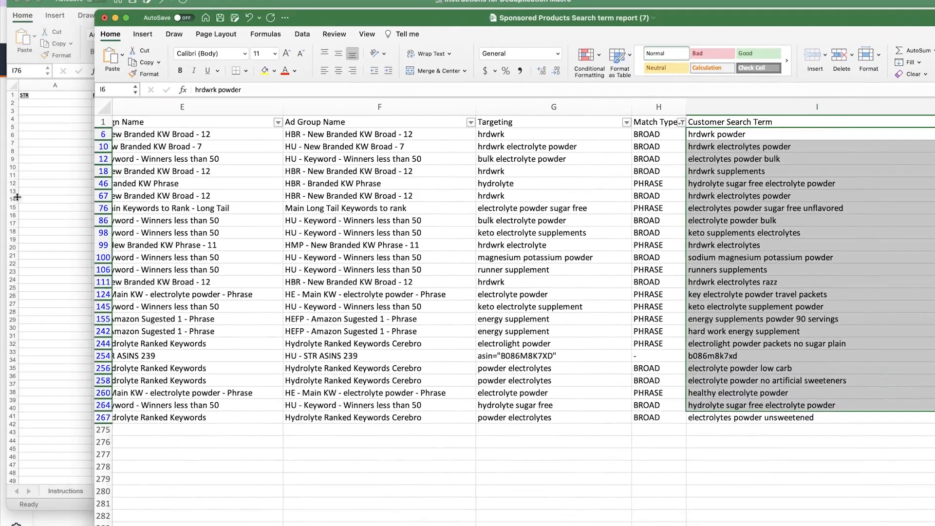
Bring the deduplication template forward, zoomed in, and check its STR, Bulk Sheet Exact, Broad, Phrase and ASIN columns
left_click(17, 197)
left_click(263, 191)
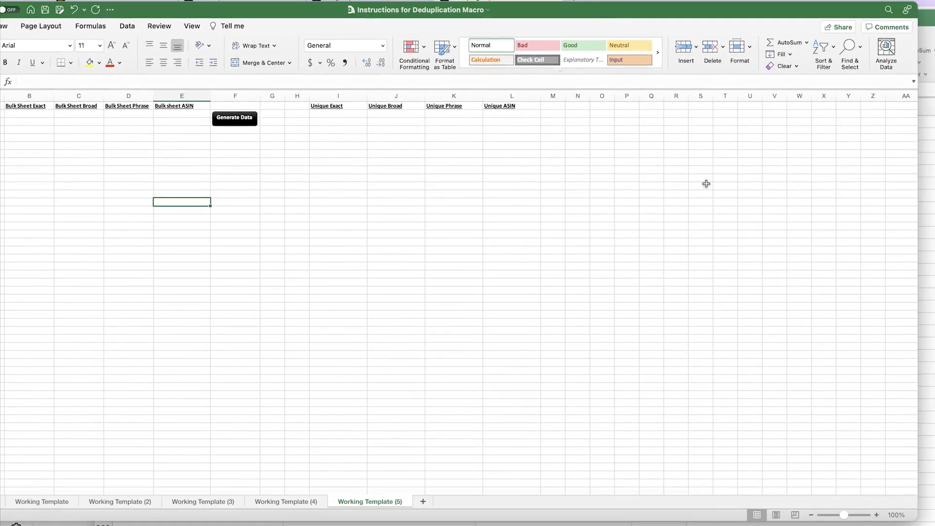
left_click(877, 515)
left_click(877, 515)
left_click(877, 514)
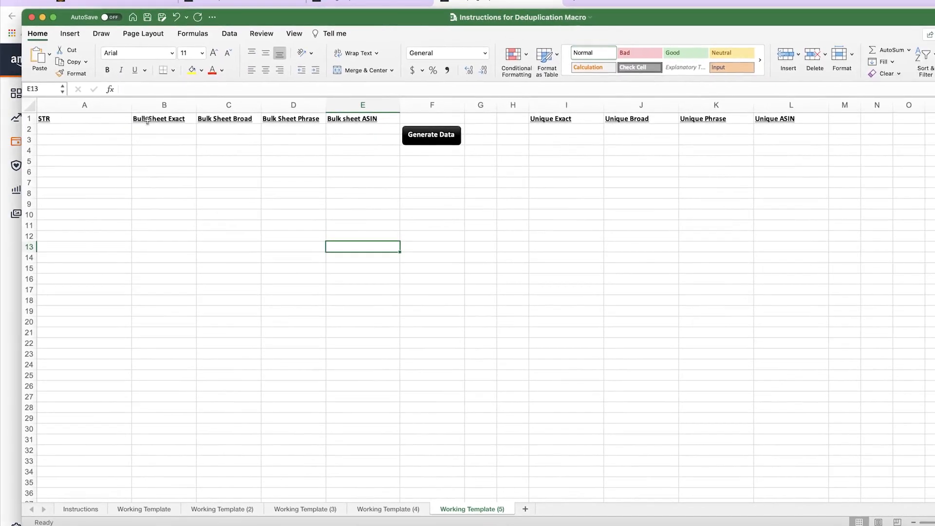
left_click_drag(89, 132, 93, 438)
left_click_drag(153, 121, 156, 292)
left_click_drag(195, 129, 216, 161)
left_click_drag(295, 123, 295, 148)
left_click_drag(359, 112, 364, 125)
left_click(323, 140)
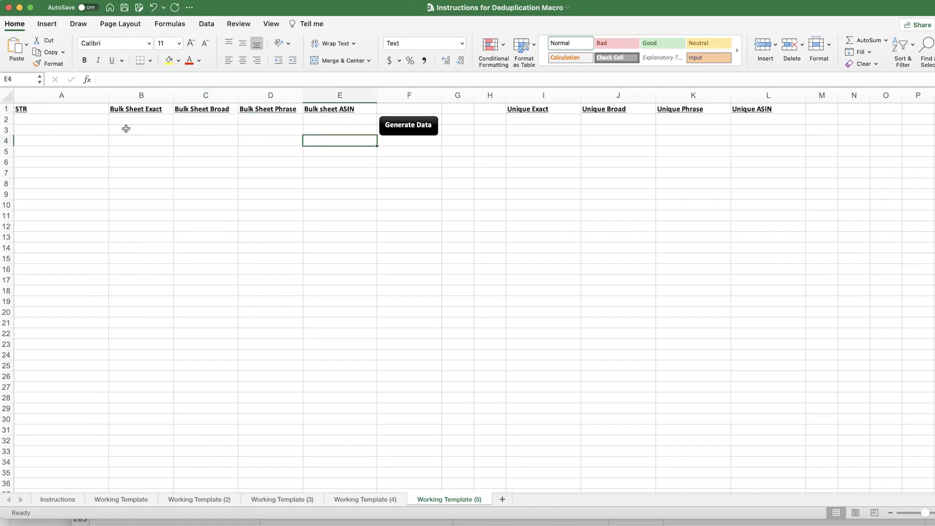
Review the empty STR and Bulk Sheet Exact ranges, then bring the search term report back in front
left_click_drag(55, 120, 58, 445)
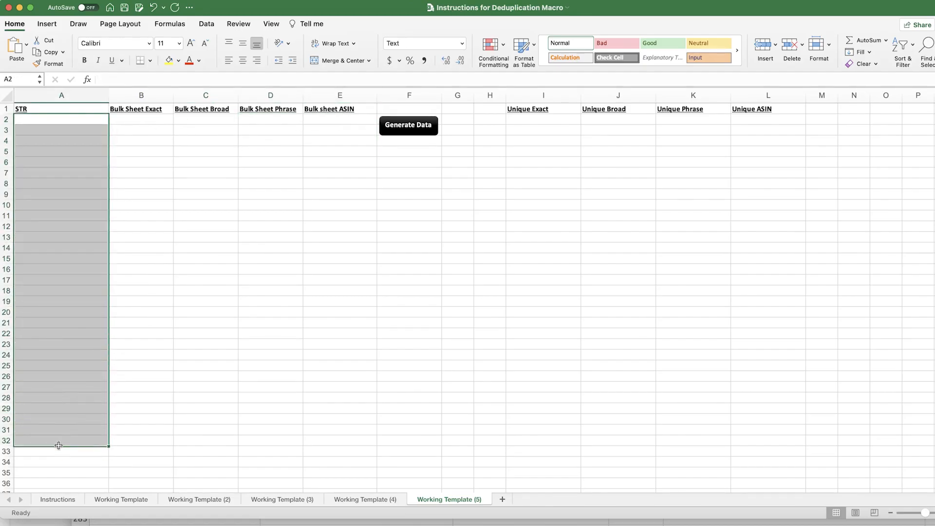
left_click_drag(145, 122, 165, 326)
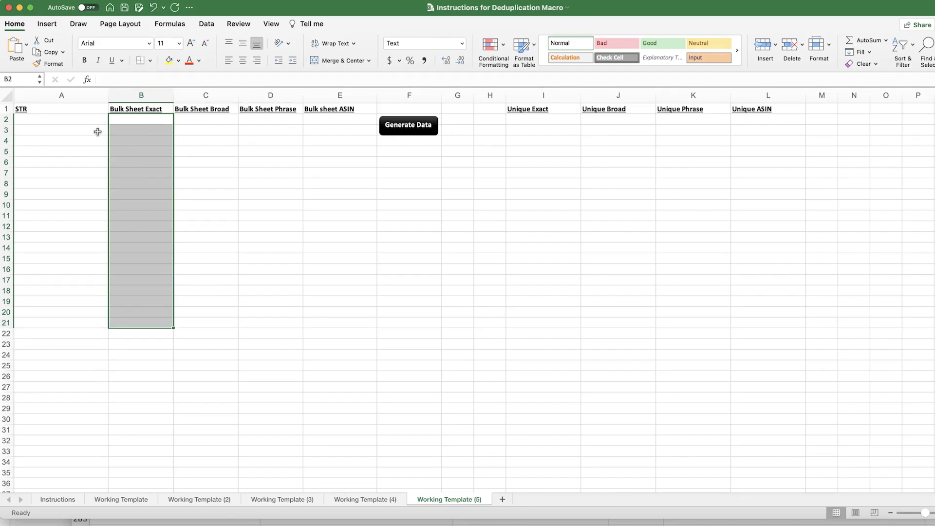
left_click_drag(145, 121, 144, 283)
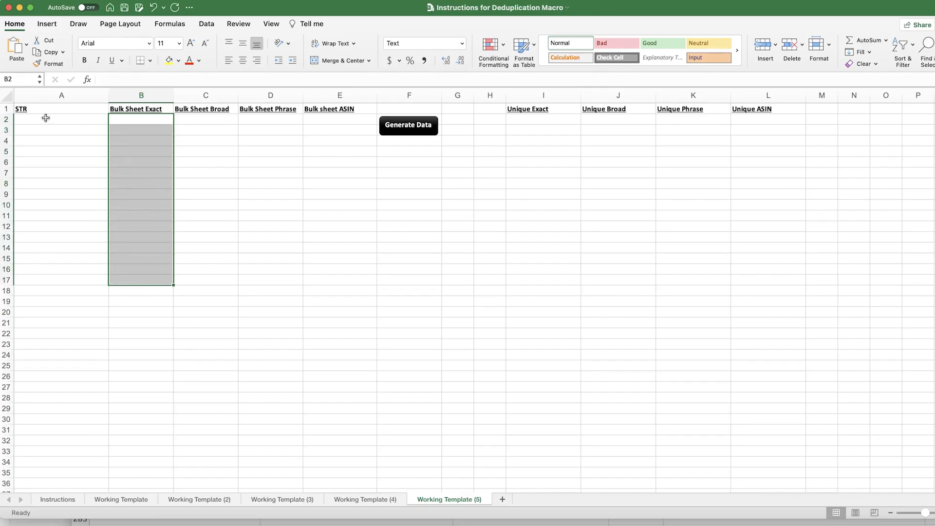
left_click_drag(46, 120, 56, 256)
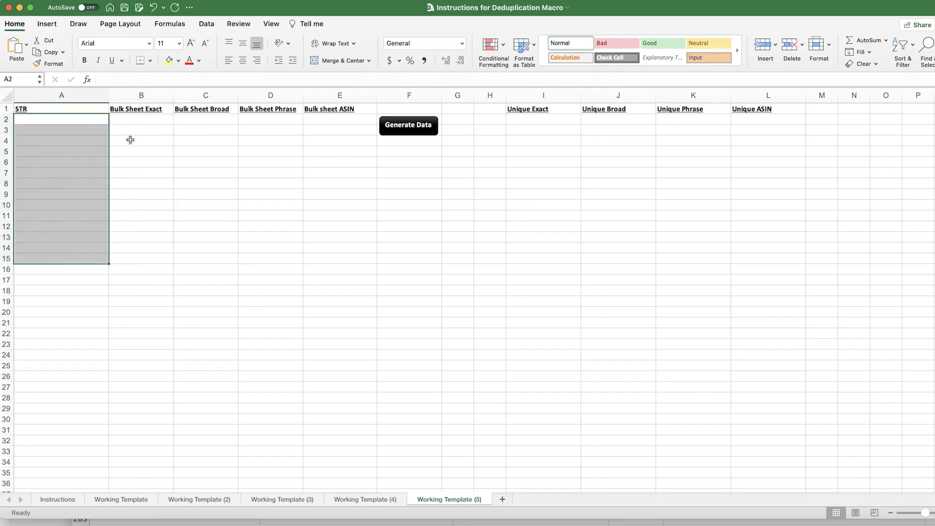
left_click(67, 120)
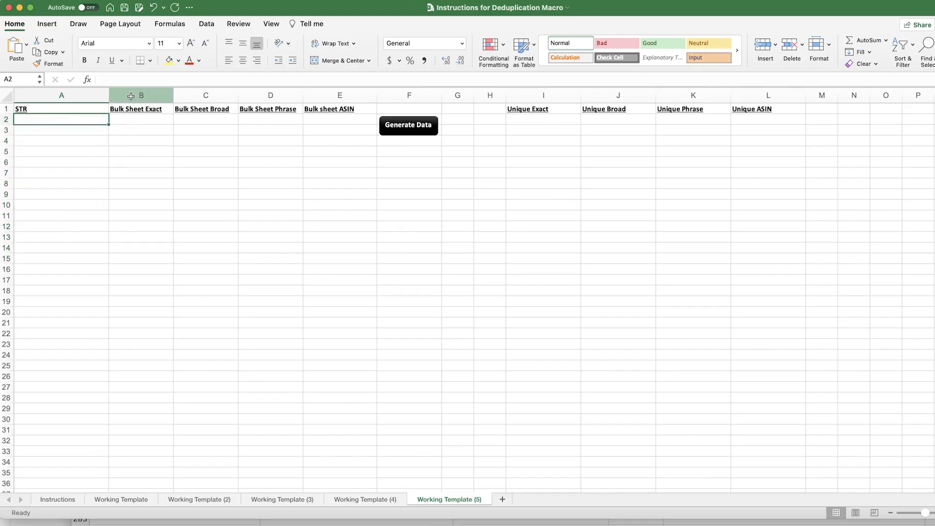
left_click(553, 121)
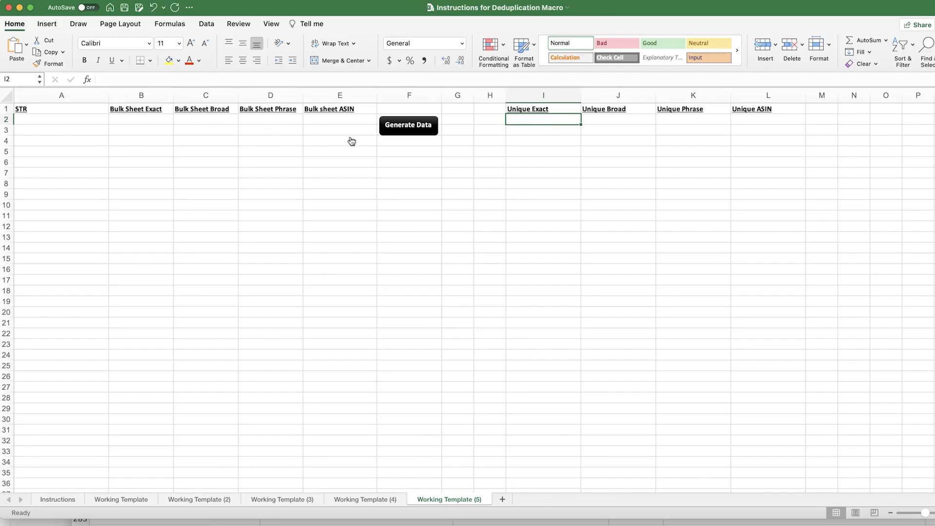
left_click_drag(280, 7, 306, 143)
left_click(729, 140)
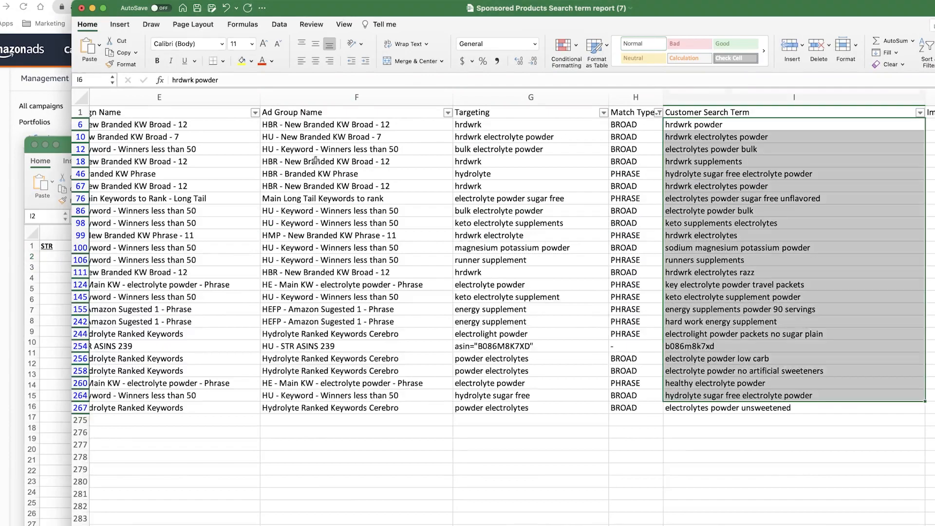
Copy the customer search terms from I6:I267 in the report
key("super+c")
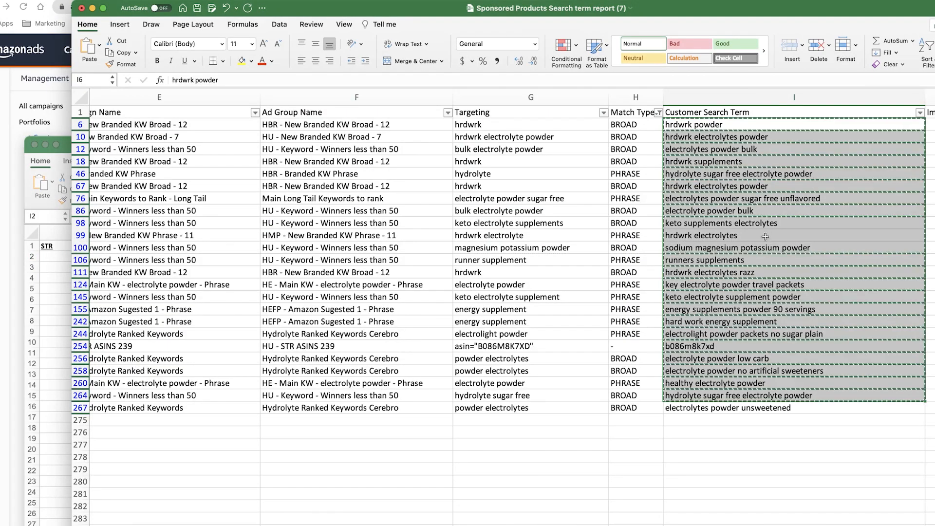
left_click(715, 150)
left_click_drag(710, 124, 722, 409)
key("super+c")
Paste the search terms into the template's STR column at A2 and widen column A
left_click_drag(655, 2, 420, 18)
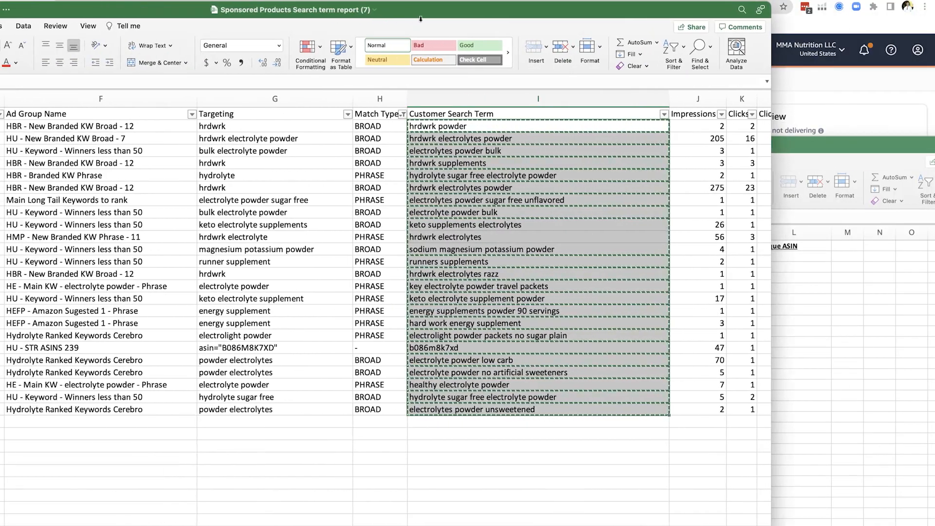
left_click(891, 318)
left_click_drag(271, 149, 234, 7)
left_click(81, 122)
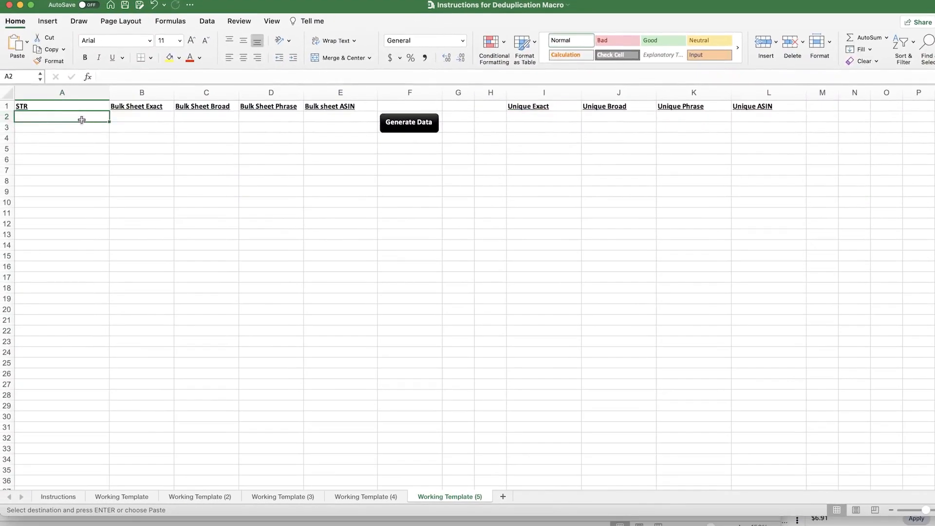
key("super+v")
left_click(161, 130)
left_click_drag(110, 93, 219, 299)
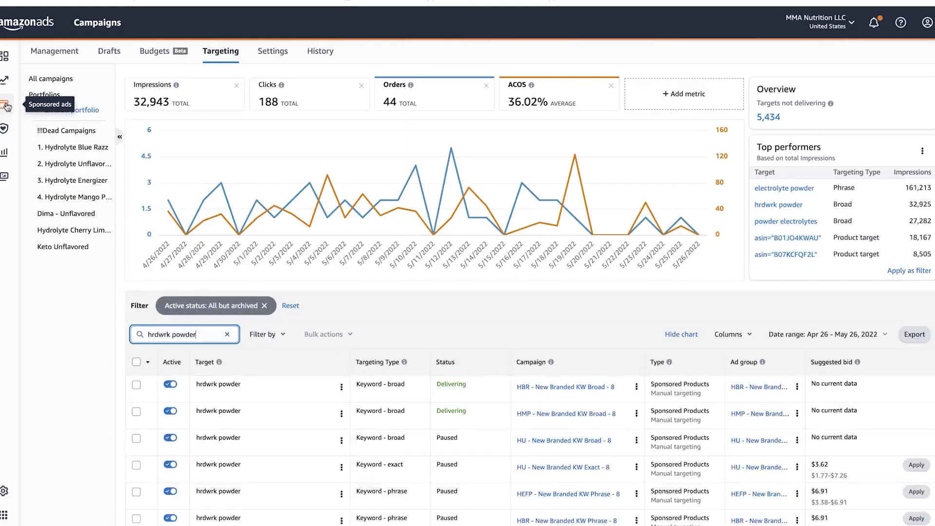
Request a 7-day bulk spreadsheet in Bulk operations, then download and open the May 25 file
left_click(6, 106)
left_click(58, 127)
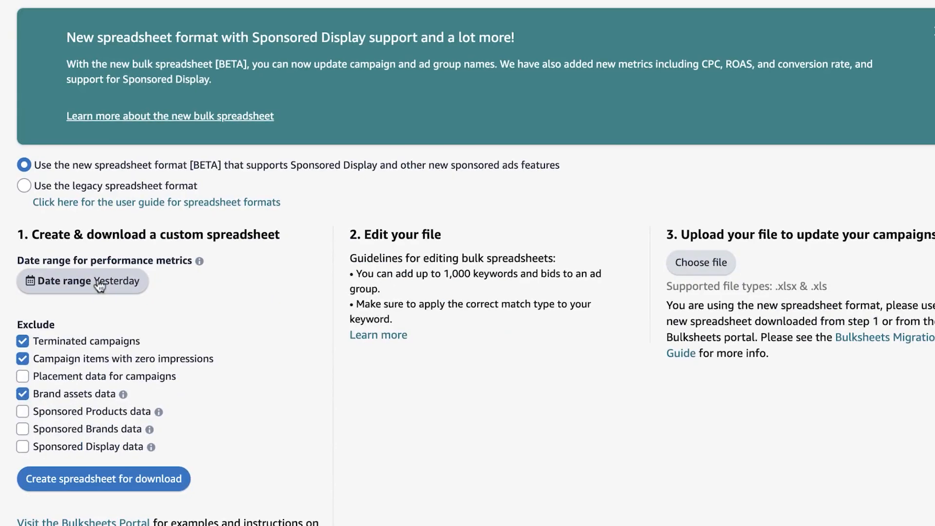
left_click(99, 286)
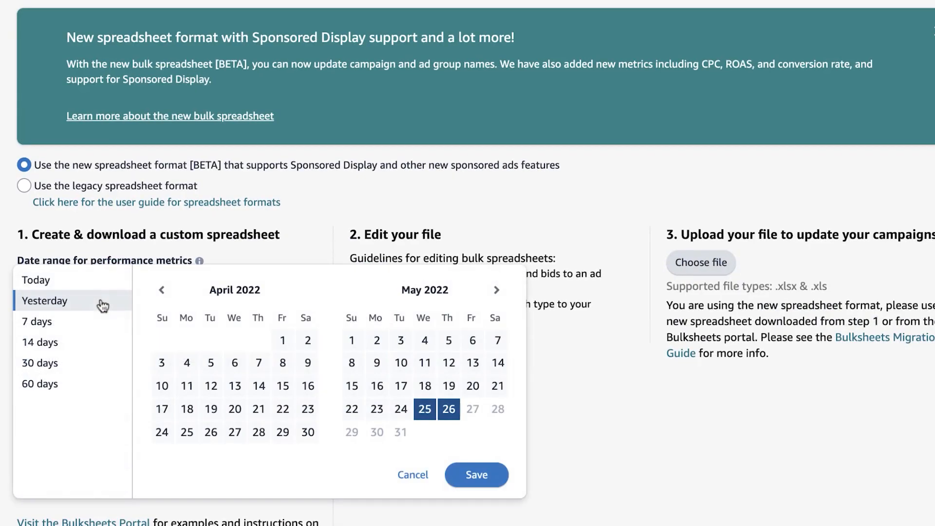
left_click(83, 323)
left_click(135, 473)
scroll(302, 231, "down", 8)
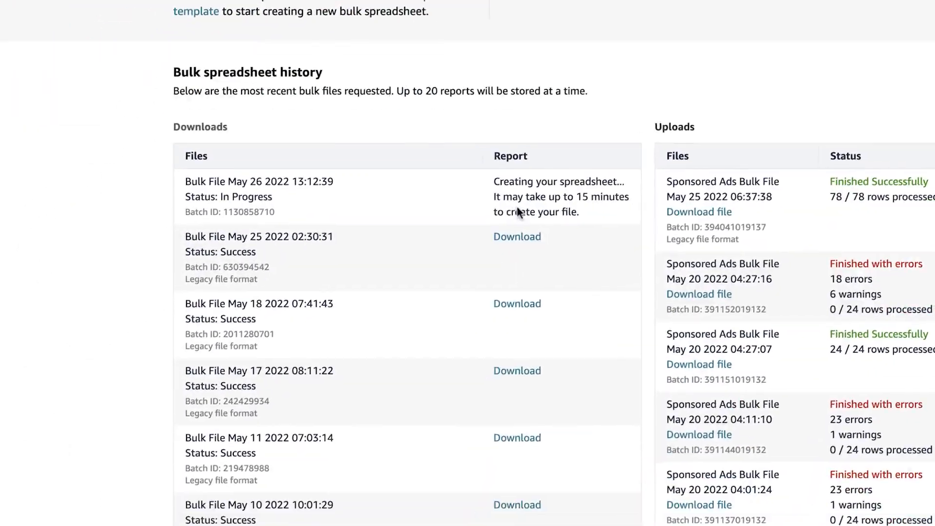
left_click(361, 397)
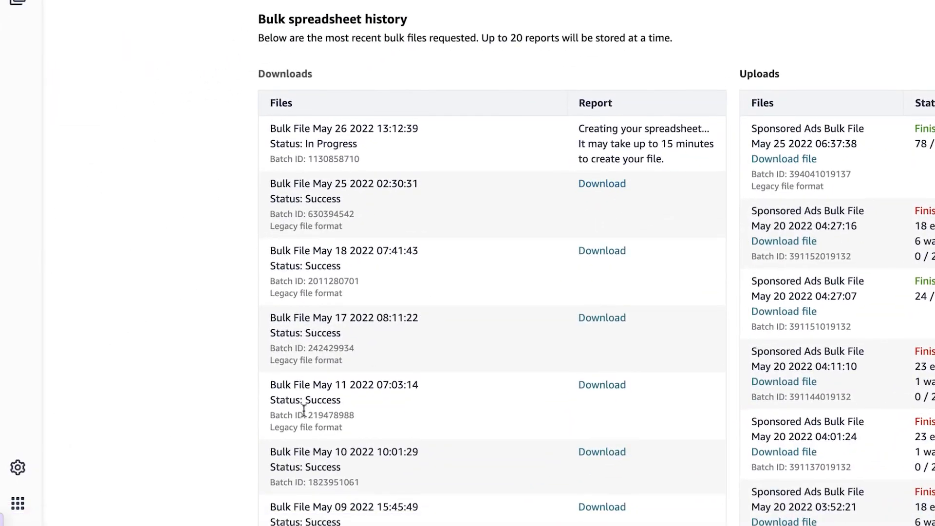
left_click(117, 501)
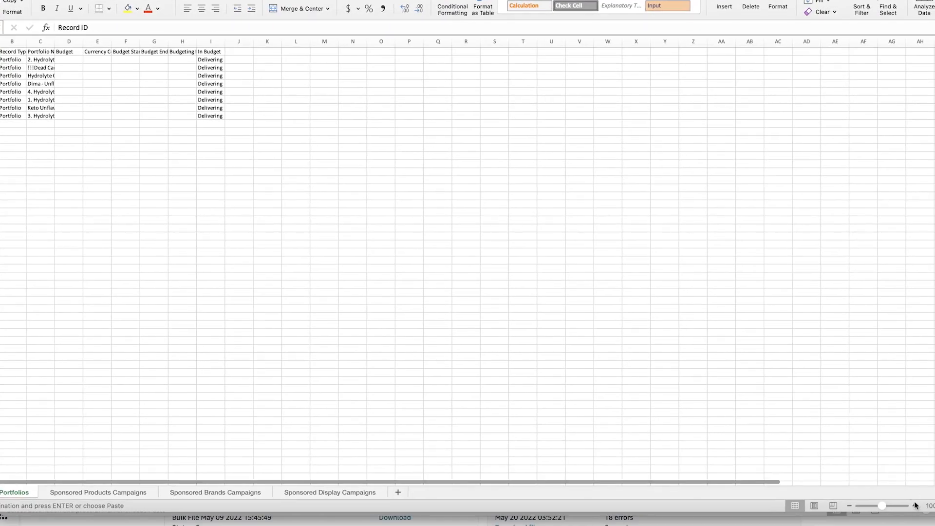
Turn on header filters in the bulk file's Sponsored Products Campaigns sheet
left_click(915, 507)
left_click(914, 507)
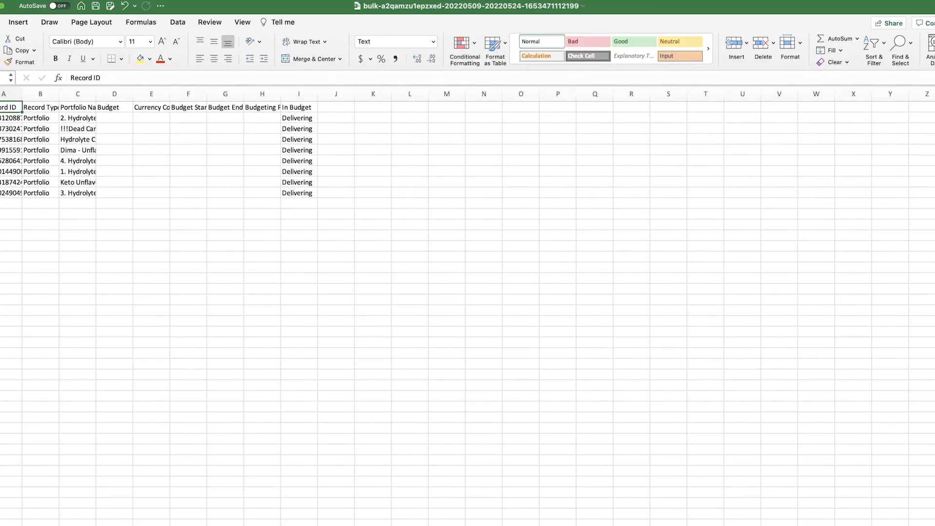
key("ctrl+Page_Down")
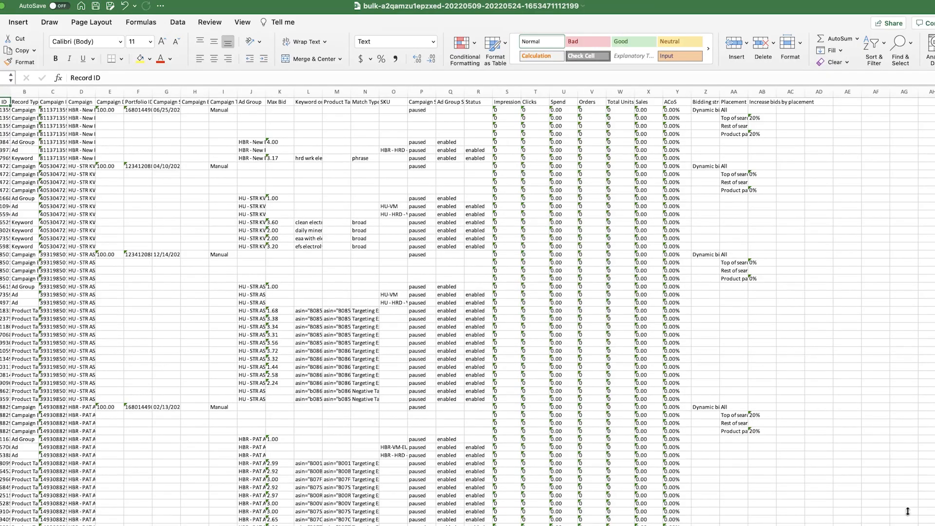
key("super+alt+equal")
key("super+alt+equal")
left_click_drag(241, 9, 296, 35)
left_click(30, 120)
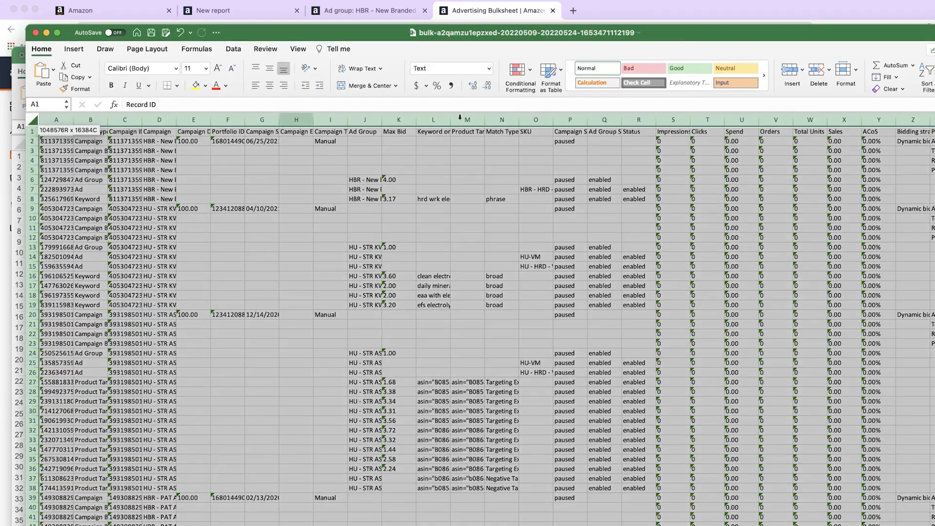
left_click_drag(676, 37, 626, 4)
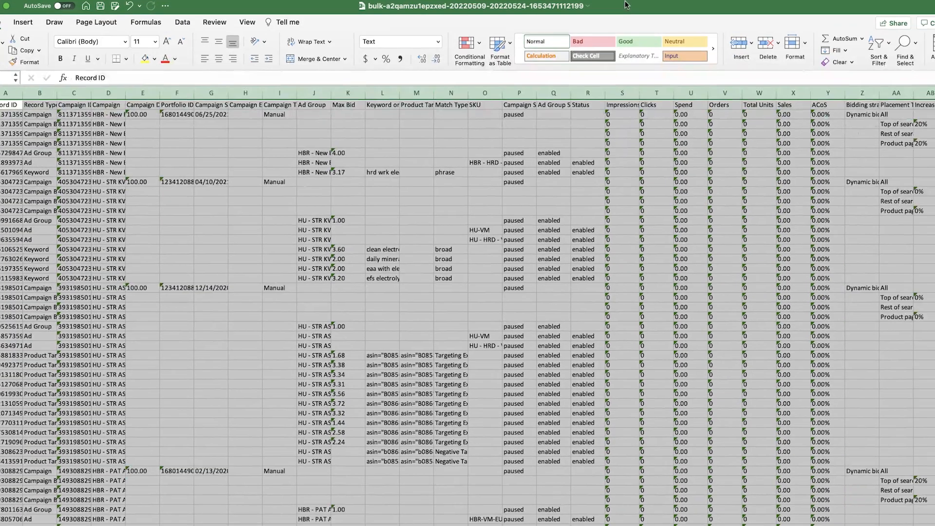
left_click_drag(891, 525, 897, 525)
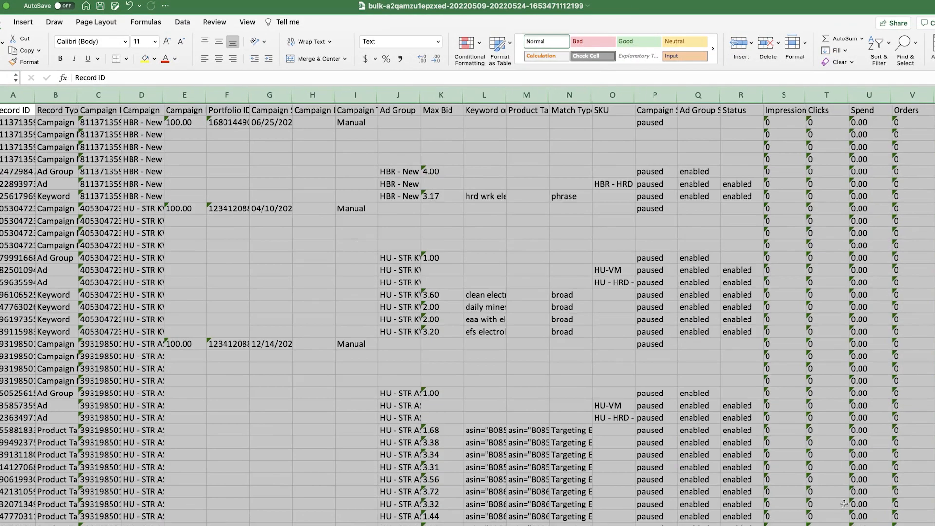
left_click(879, 45)
left_click(887, 106)
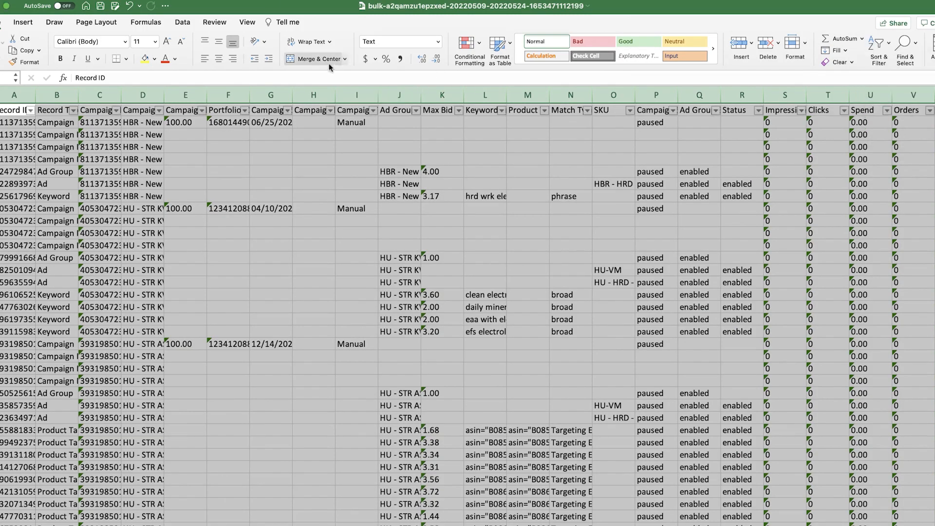
left_click(354, 134)
scroll(458, 148, "right", 3)
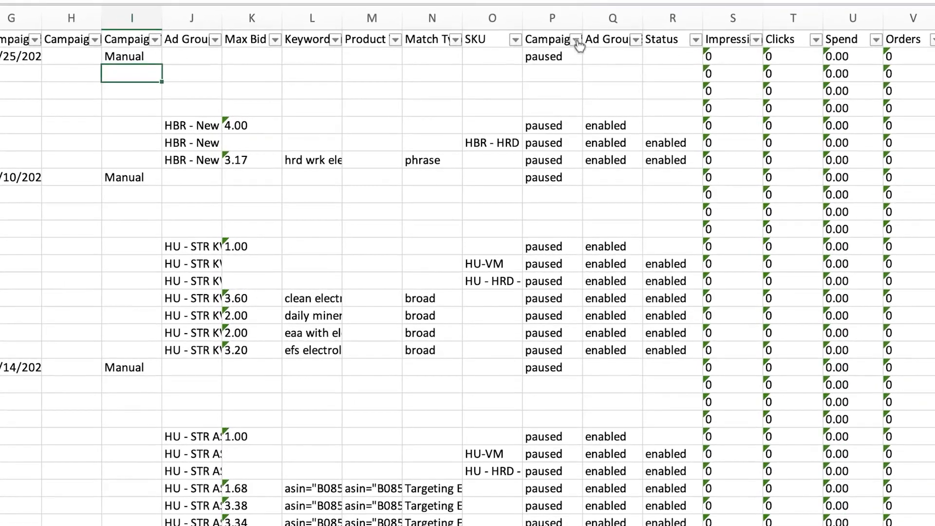
Exclude paused entries in the Campaign Status and Status filters
left_click(575, 110)
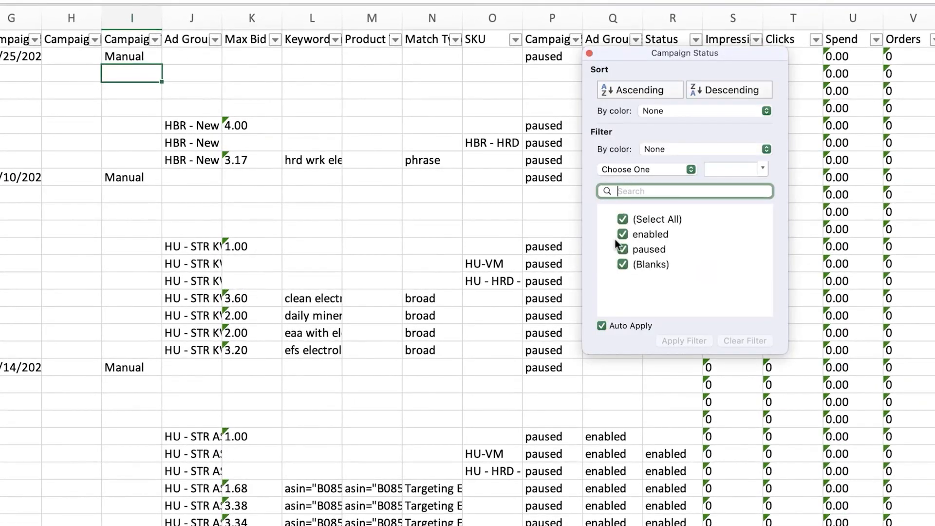
left_click(622, 249)
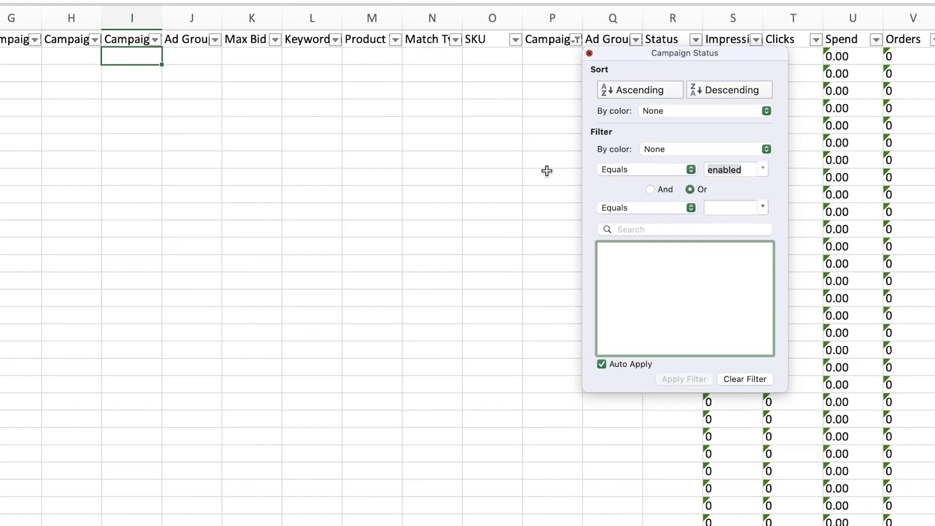
left_click(547, 171)
left_click(636, 40)
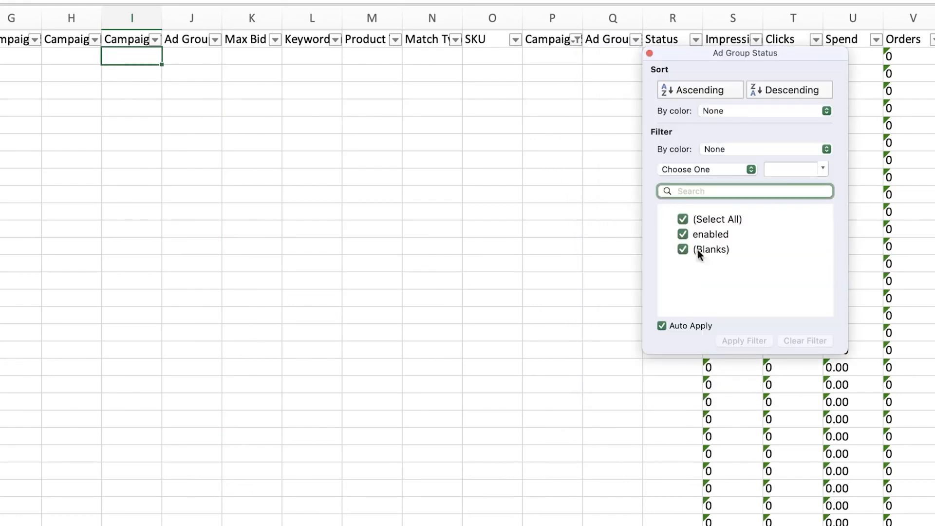
left_click(641, 192)
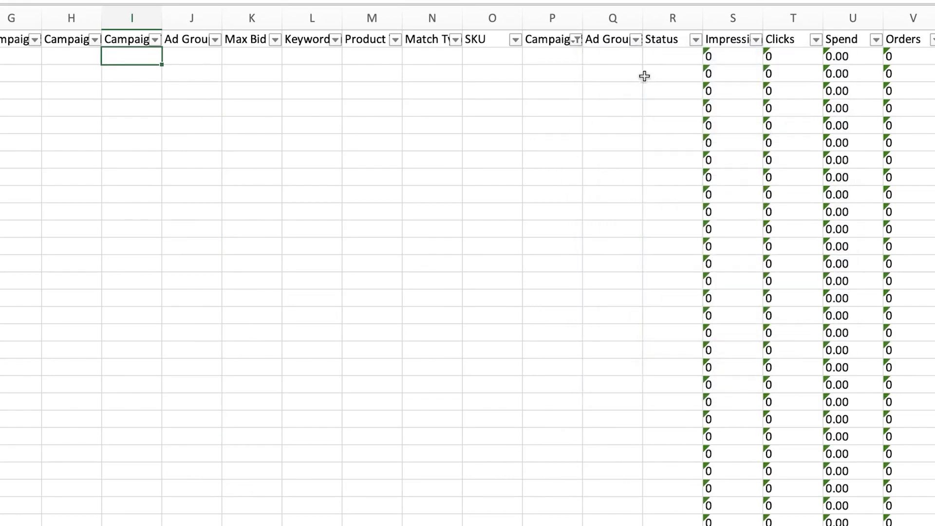
left_click(704, 47)
left_click(696, 40)
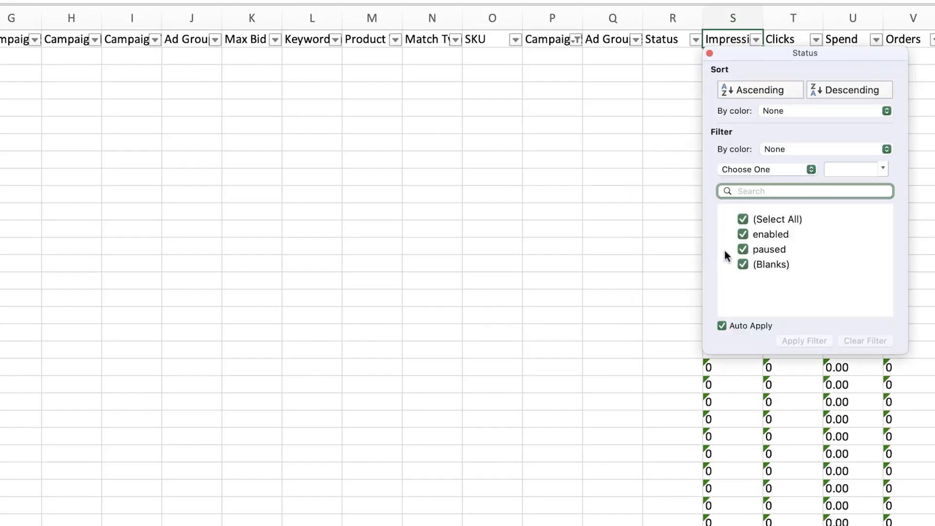
left_click(744, 249)
left_click(667, 250)
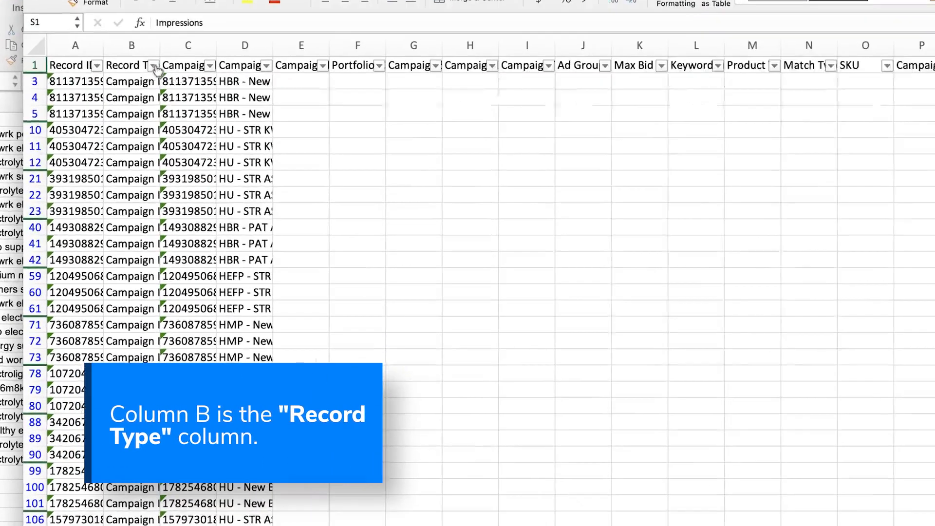
Filter Record Type to show only Keyword and Product Targeting rows
left_click(153, 66)
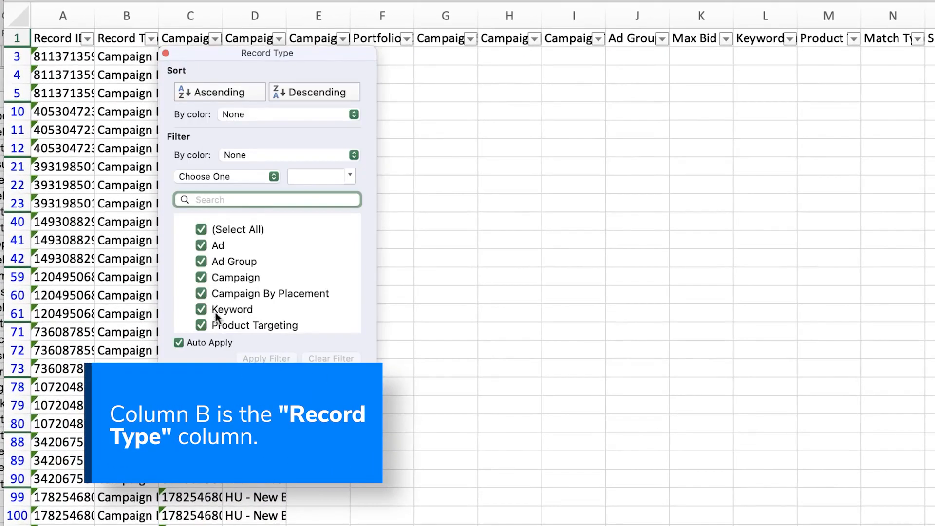
left_click(203, 228)
left_click(201, 309)
left_click(201, 362)
left_click(465, 338)
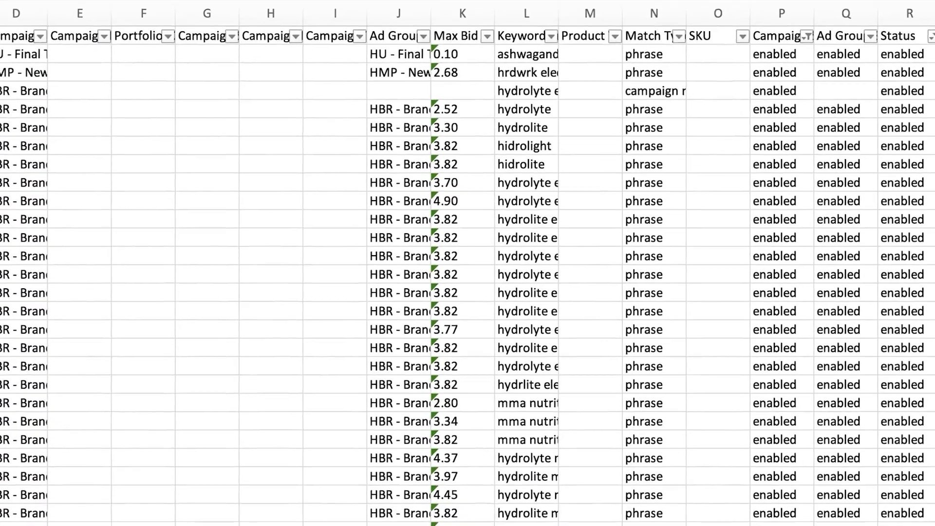
Filter Match Type to exact only
left_click(688, 36)
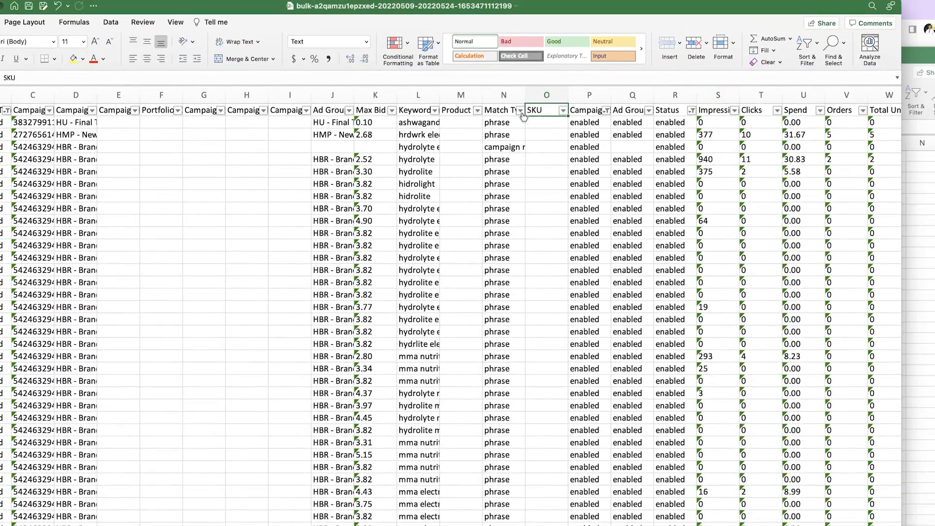
left_click(521, 111)
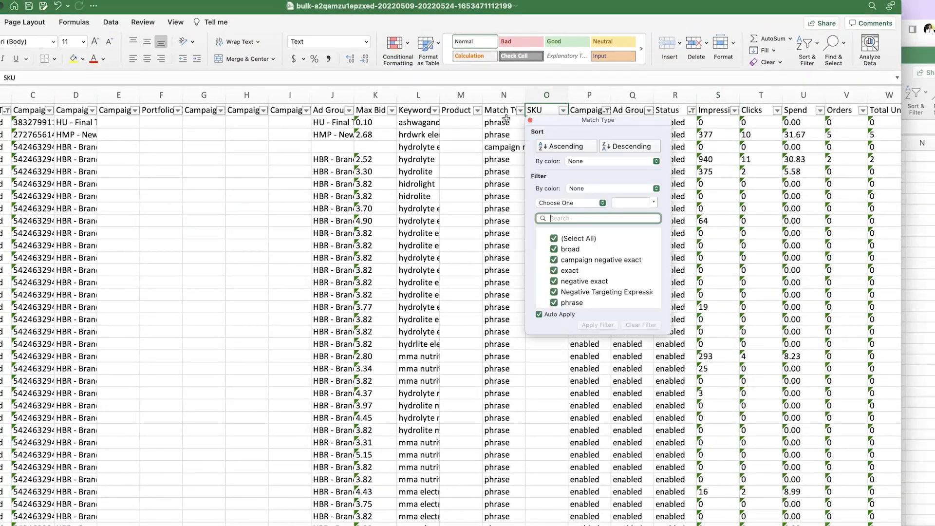
left_click(554, 238)
left_click(554, 270)
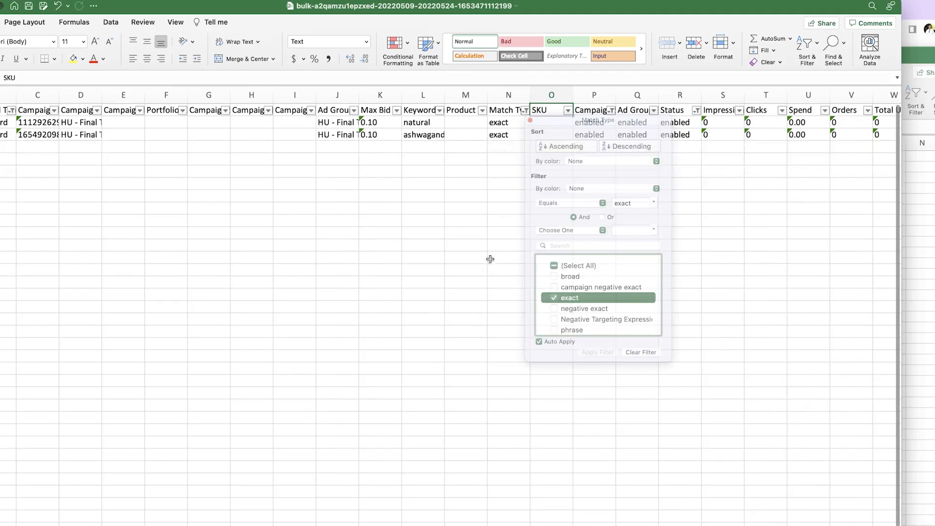
left_click(487, 255)
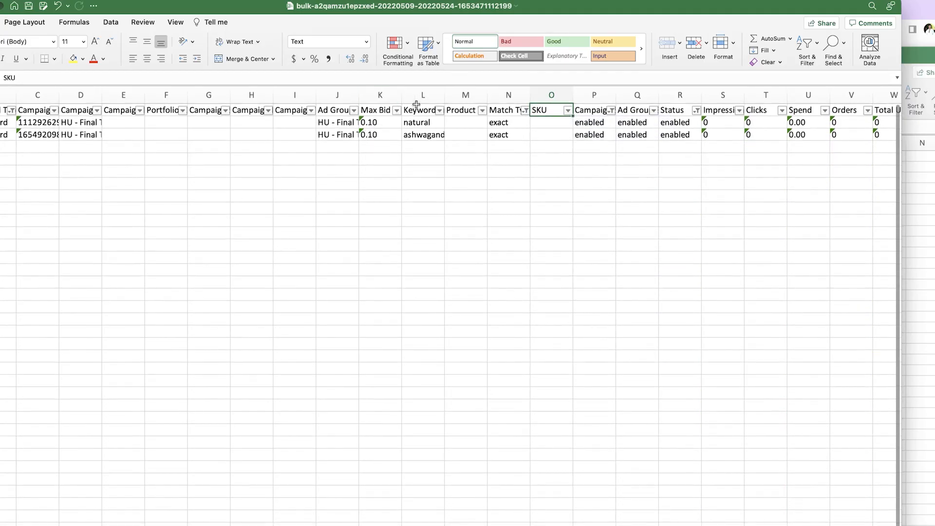
Copy the exact keywords natural and ashwagandha extract into B2 under Bulk Sheet Exact
left_click_drag(445, 95, 447, 138)
key("super+c")
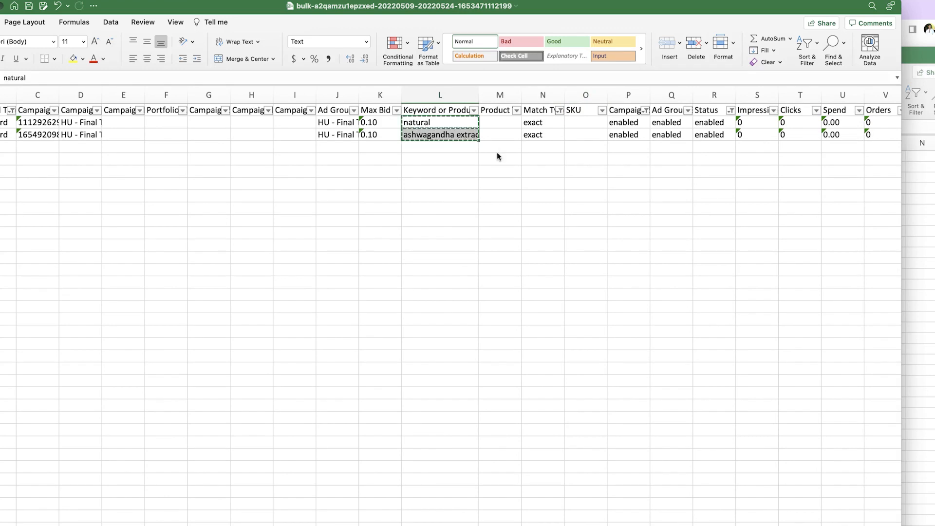
left_click(916, 202)
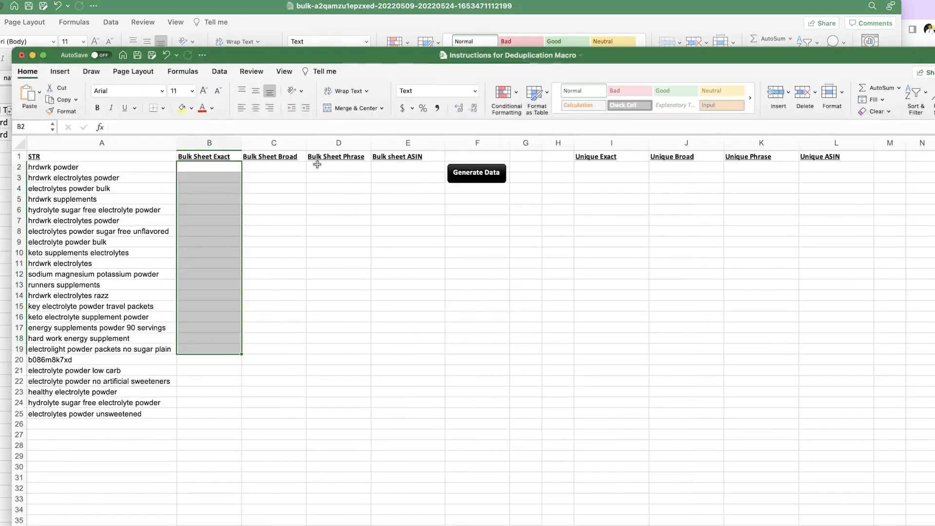
left_click(216, 167)
key("super+v")
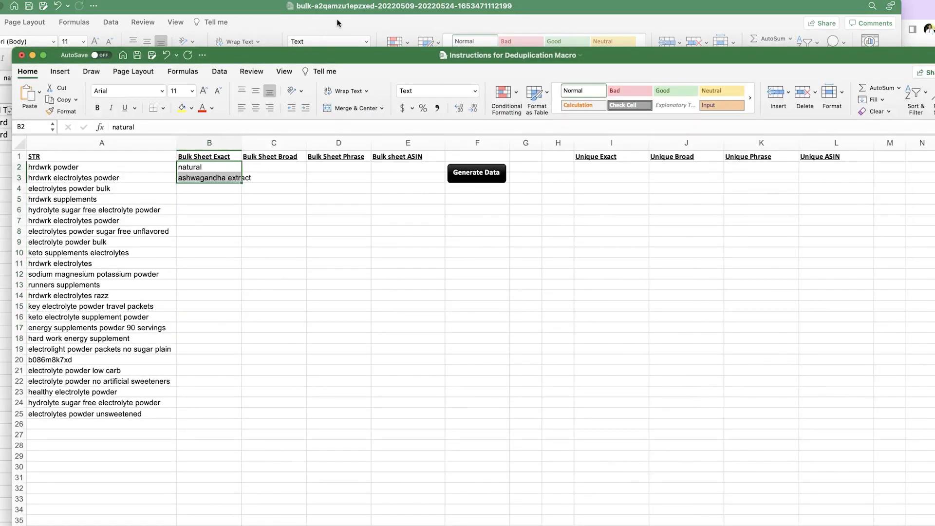
left_click(335, 18)
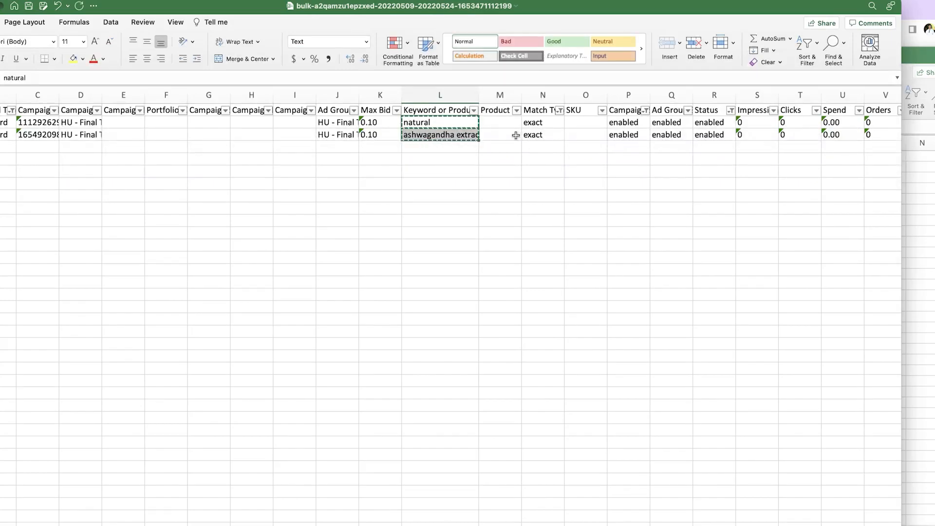
scroll(341, 292, "right", 2)
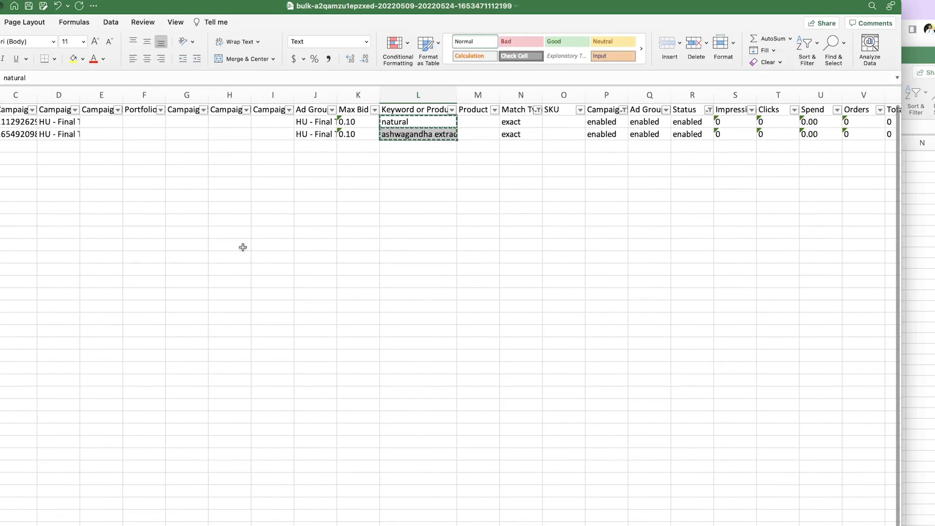
Switch the Match Type filter from exact to broad match
left_click_drag(524, 118, 525, 135)
left_click(537, 110)
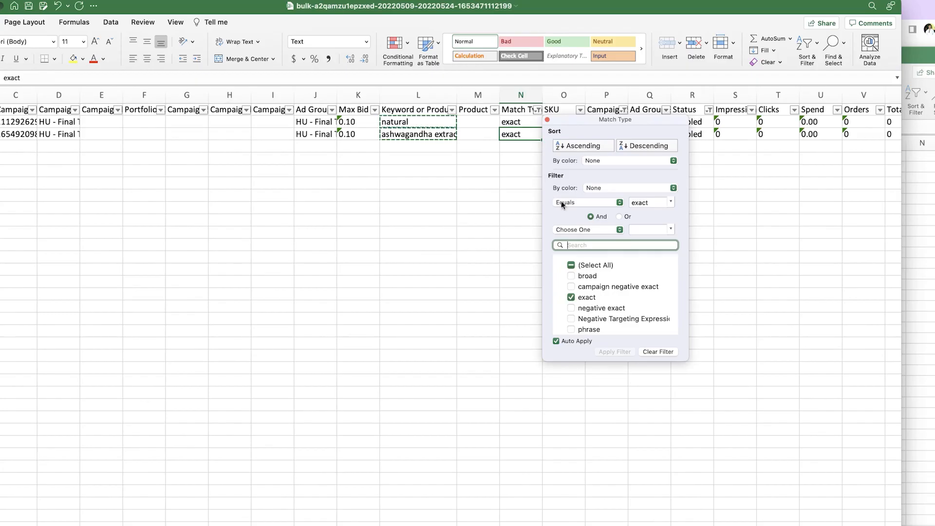
left_click(570, 275)
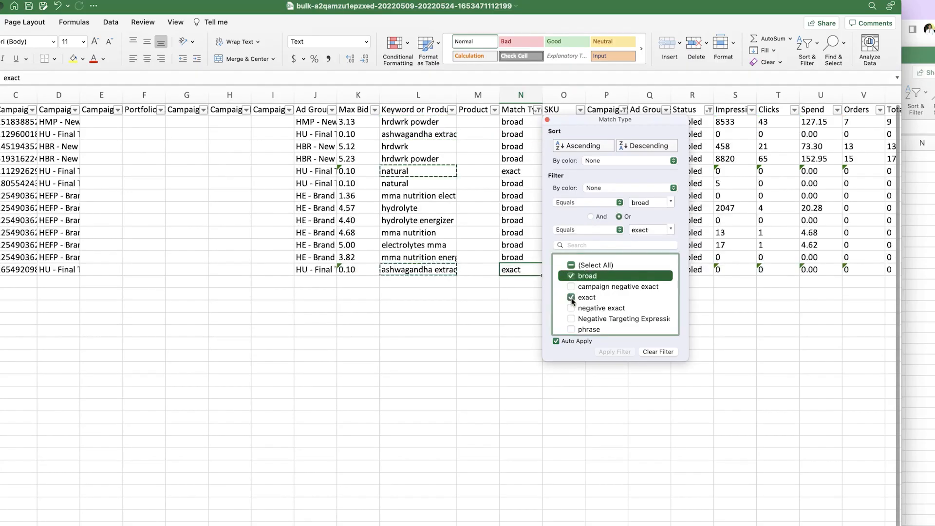
left_click(571, 297)
left_click(506, 288)
Paste the broad-match keywords from column L into C2 under Bulk Sheet Broad
left_click_drag(409, 123, 420, 238)
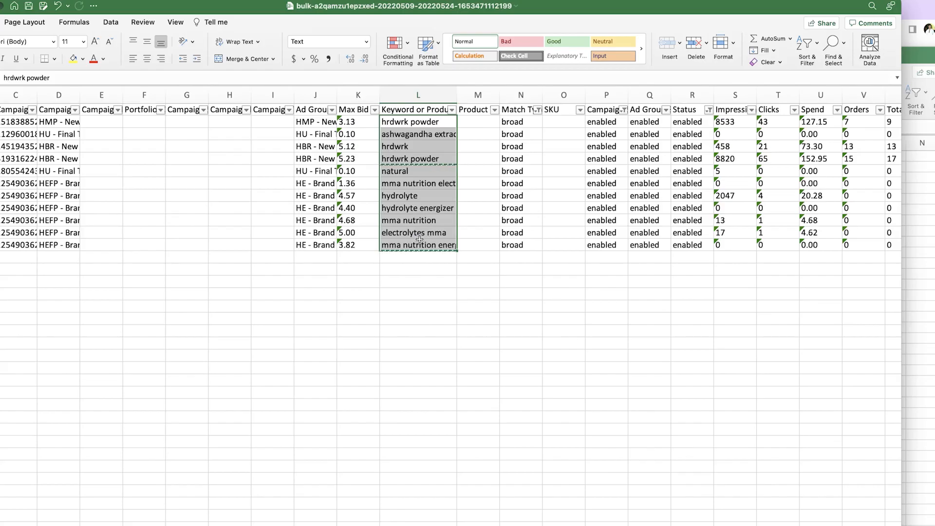
left_click(906, 354)
left_click(281, 167)
key("super+v")
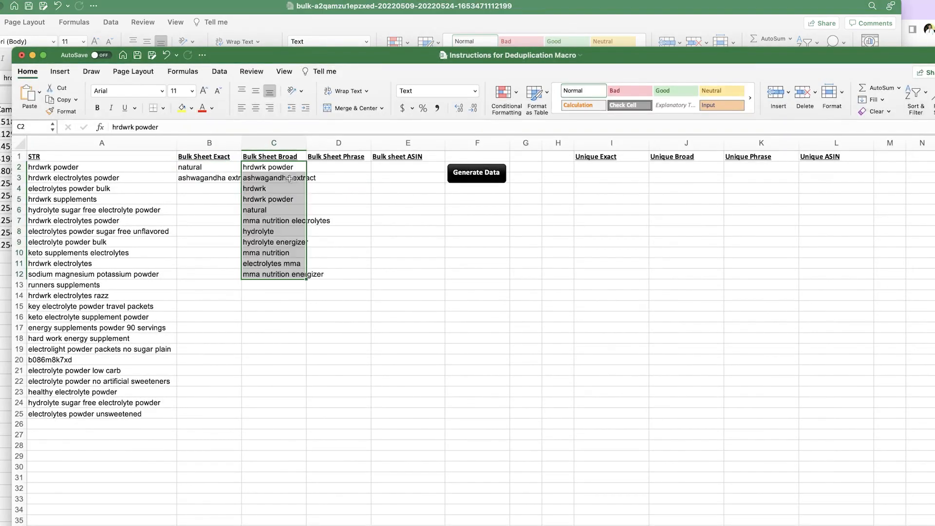
left_click(701, 17)
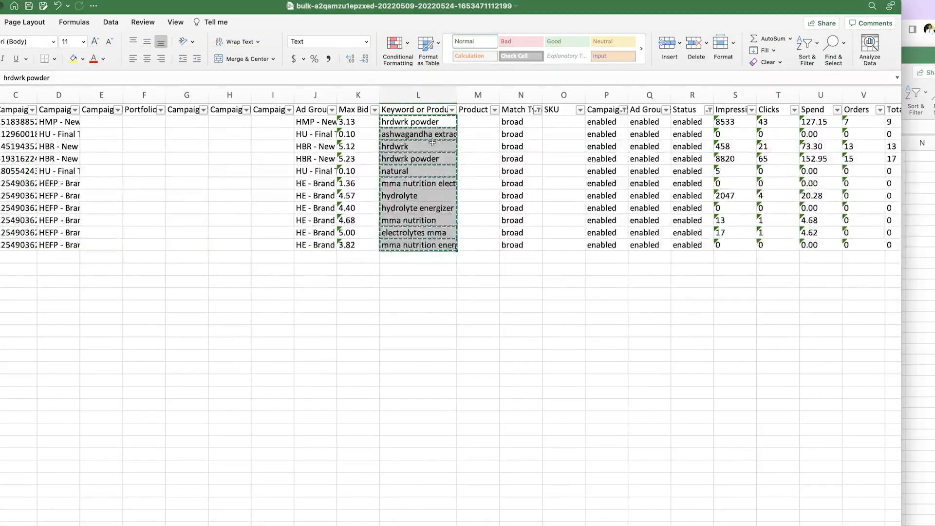
left_click(538, 109)
Filter the bulk sheet's Match Type column to phrase-match rows only
scroll(574, 297, "down", 1)
left_click(573, 301)
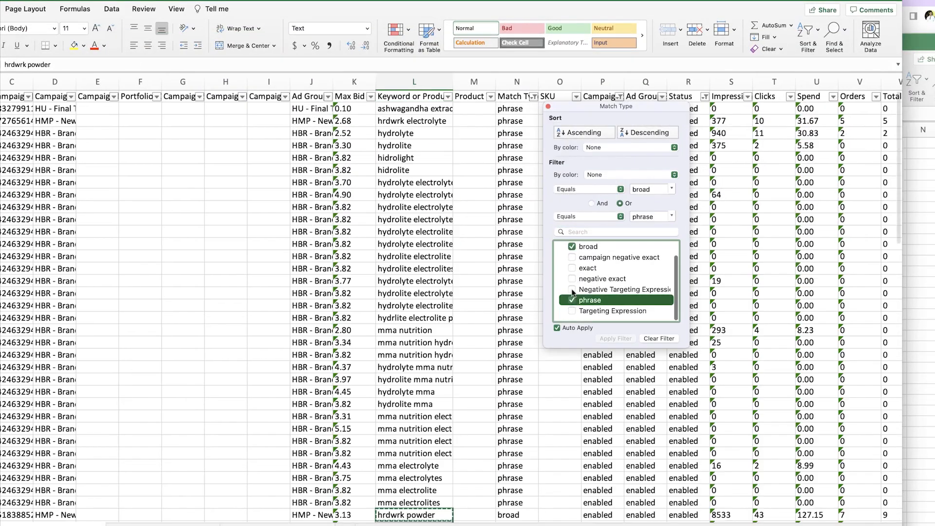
left_click(572, 247)
left_click(543, 246)
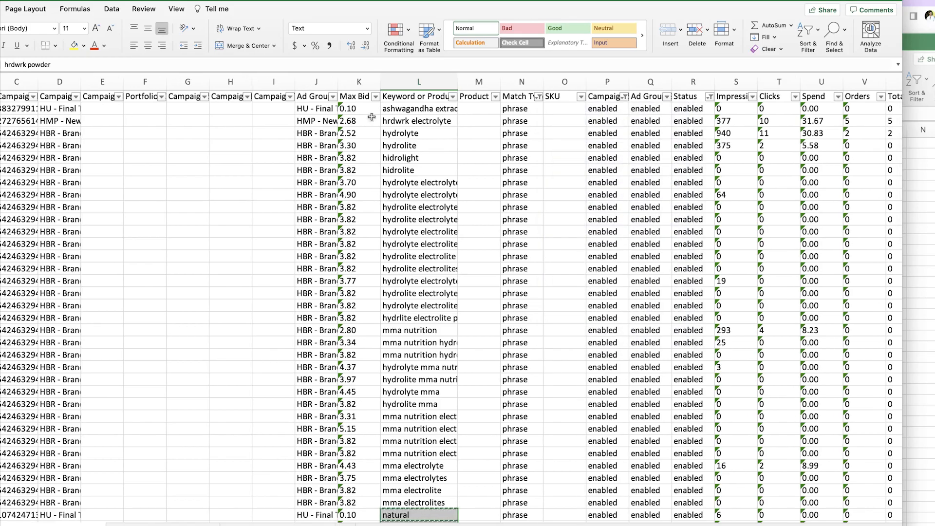
Copy the phrase-match keywords from column L into D2 under Bulk Sheet Phrase
left_click_drag(409, 108, 418, 493)
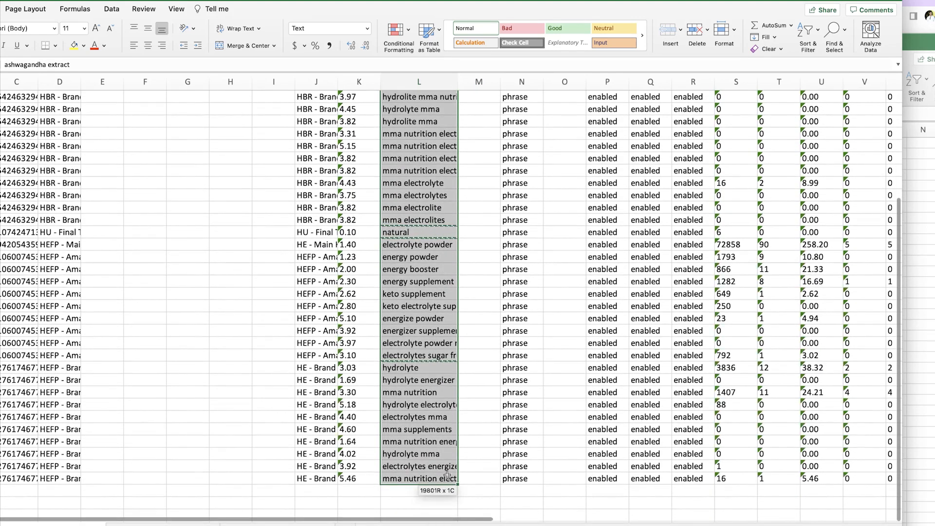
key("super+c")
left_click(924, 386)
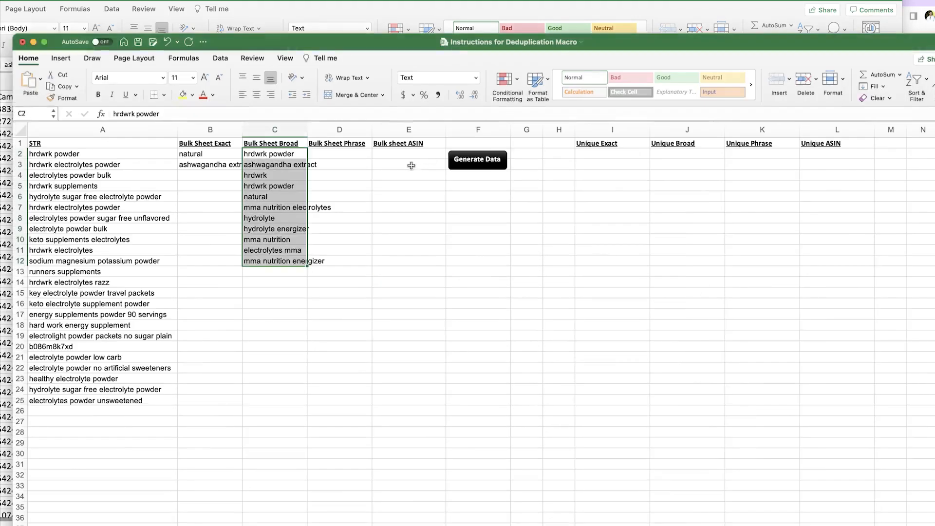
left_click(317, 154)
key("super+v")
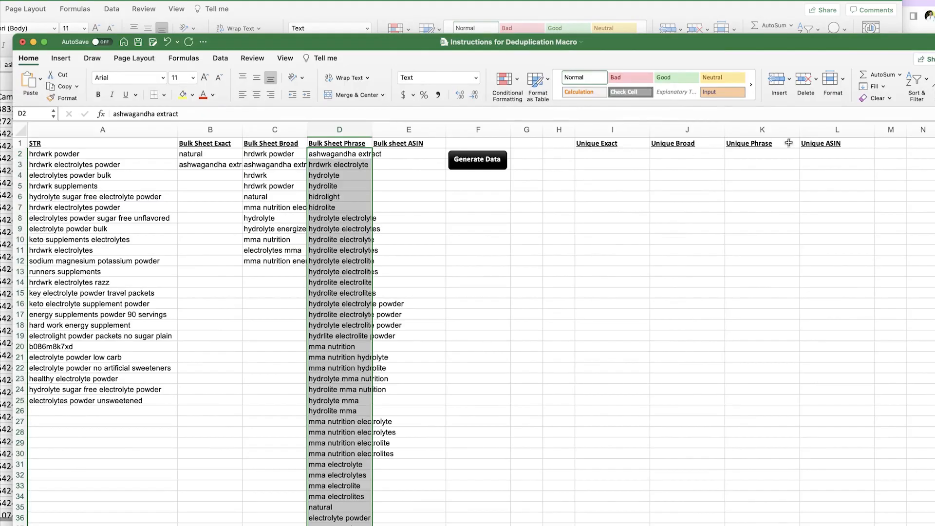
left_click(681, 4)
left_click(459, 106)
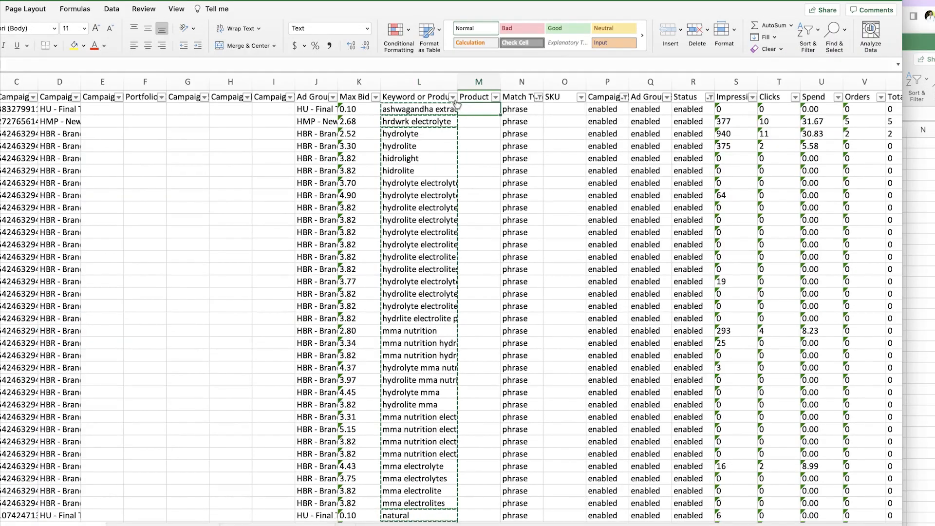
Change the bulk sheet filter to show only Targeting Expression rows
left_click(454, 98)
left_click(518, 101)
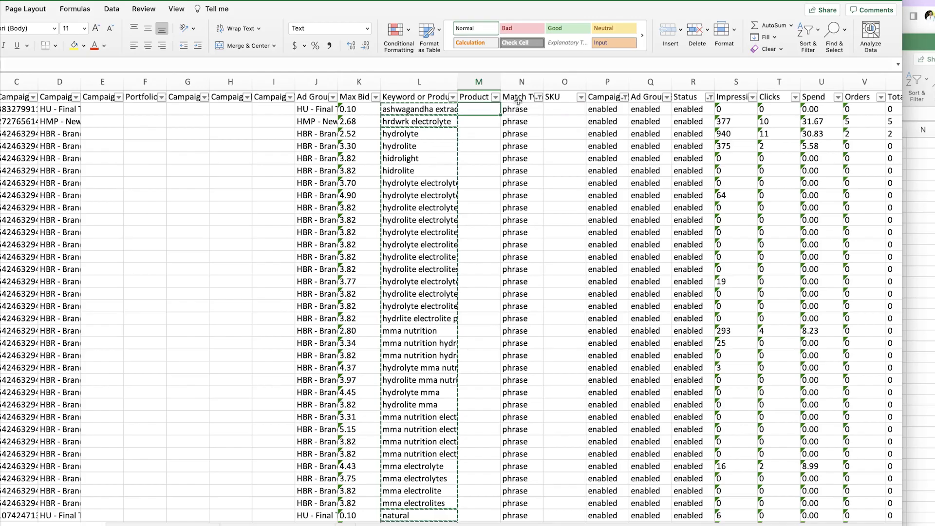
left_click(538, 98)
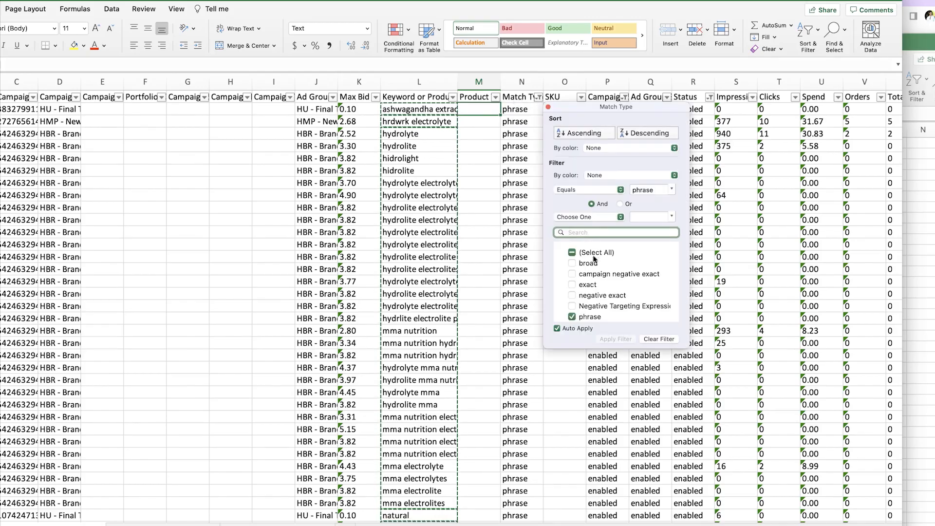
left_click(573, 317)
scroll(578, 282, "down", 2)
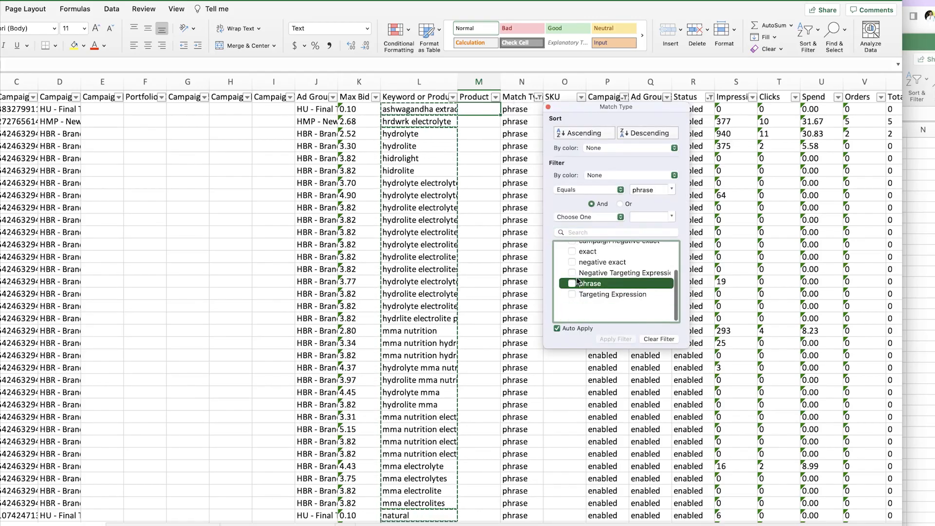
left_click(572, 313)
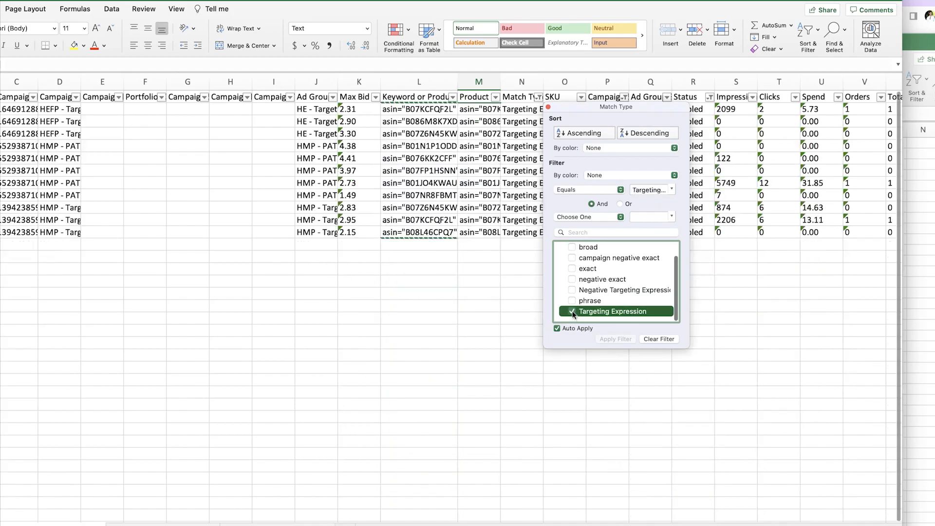
Paste the eleven ASIN targets from column L into E2 under Bulk sheet ASIN
left_click(509, 280)
left_click_drag(424, 109, 428, 232)
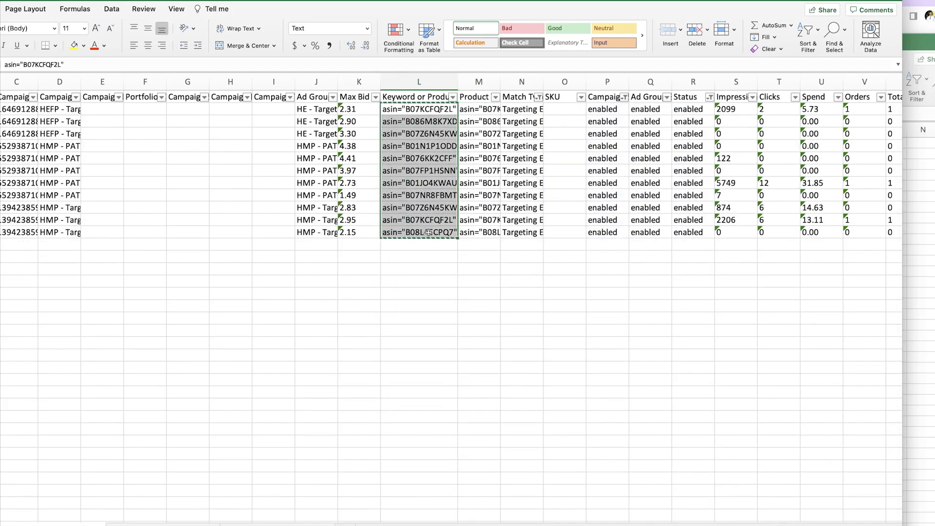
left_click(933, 156)
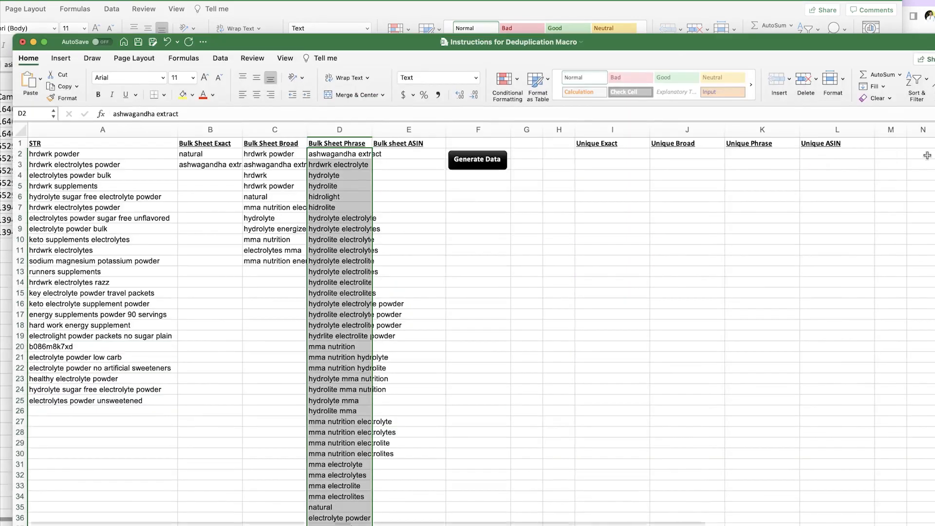
left_click(405, 158)
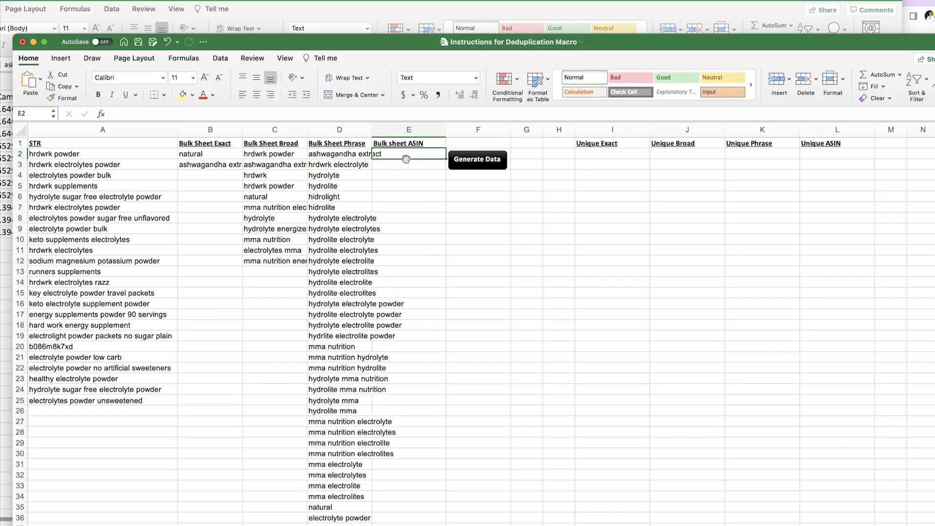
key("super+v")
left_click(408, 176)
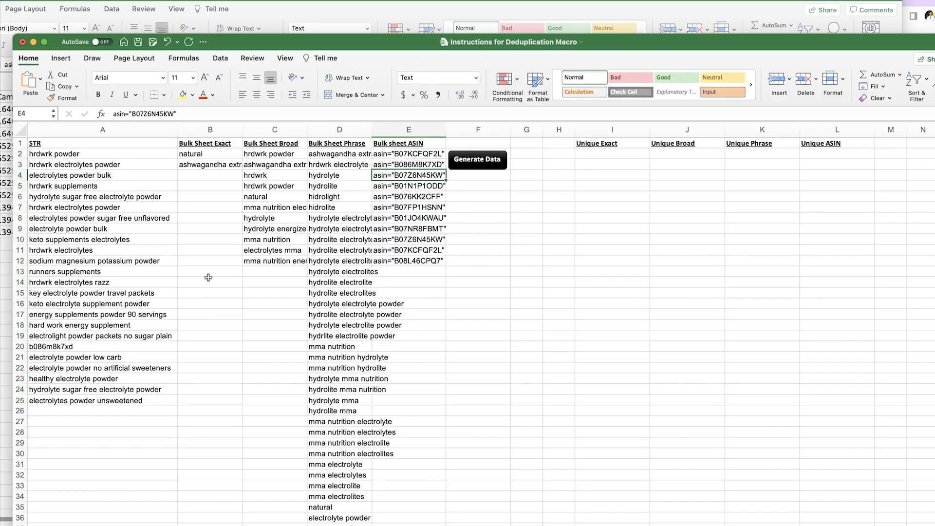
left_click(54, 346)
left_click(439, 208)
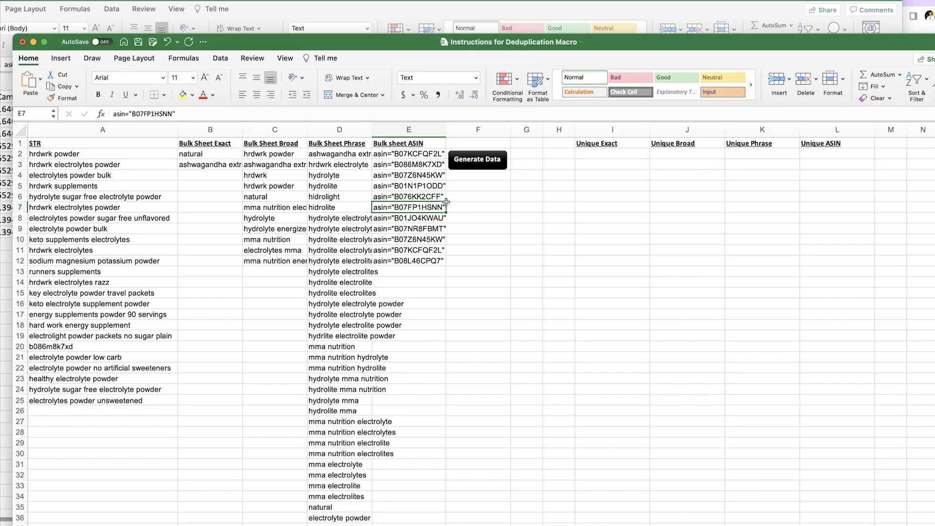
Run the Generate Data macro and review the Unique Exact, Broad and Phrase results
left_click(482, 162)
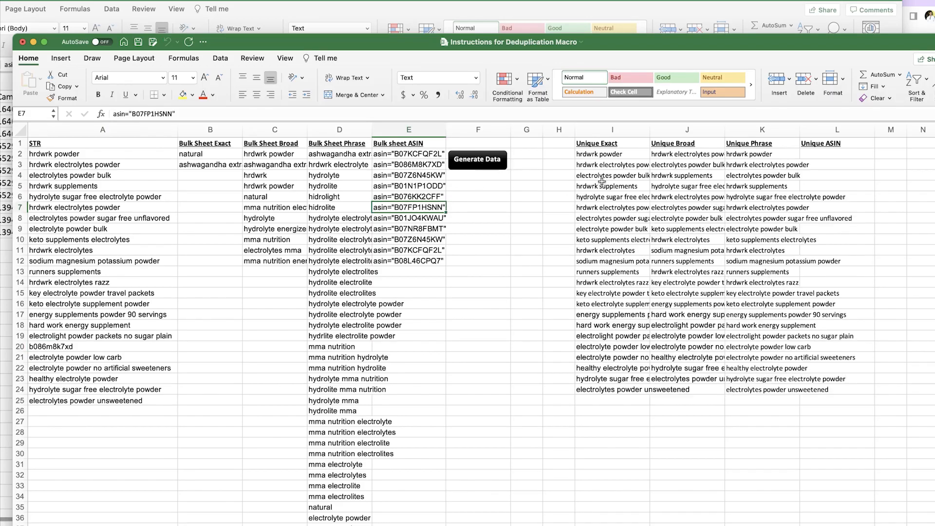
left_click_drag(586, 158, 612, 357)
left_click_drag(661, 190, 685, 299)
left_click_drag(744, 175, 765, 261)
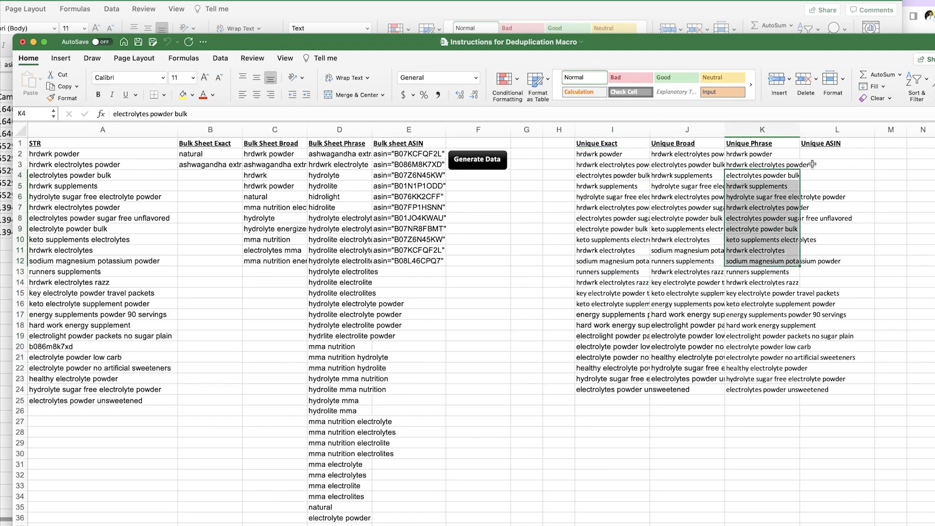
left_click(827, 158)
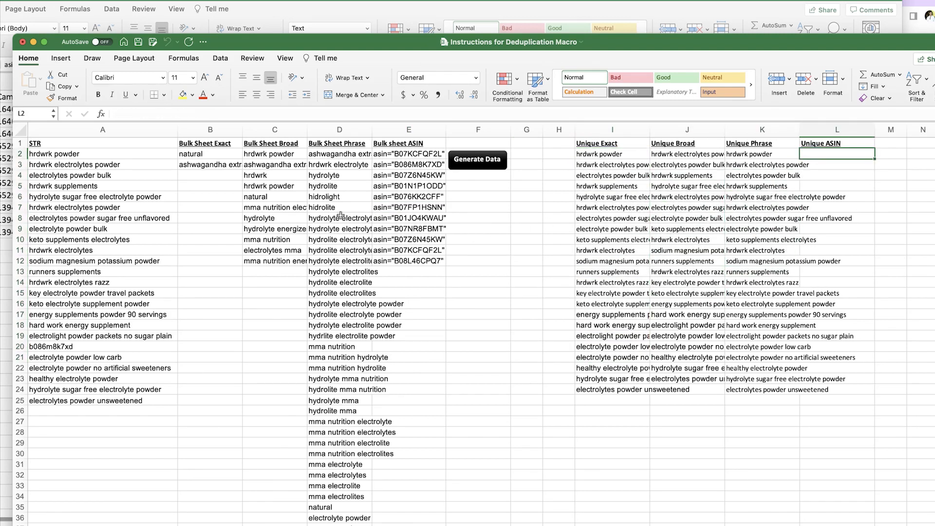
left_click(46, 345)
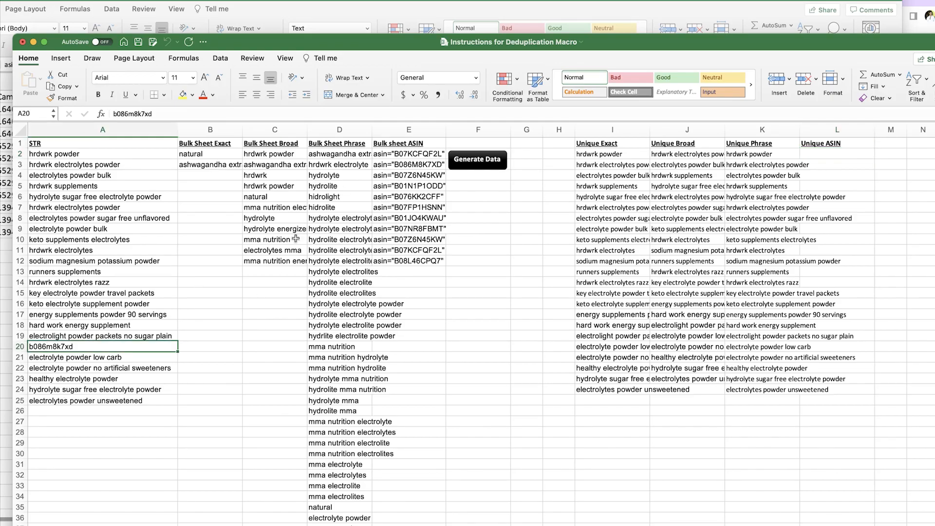
Widen column E to show full ASINs and compare them with the A20 search term
left_click_drag(446, 130, 467, 129)
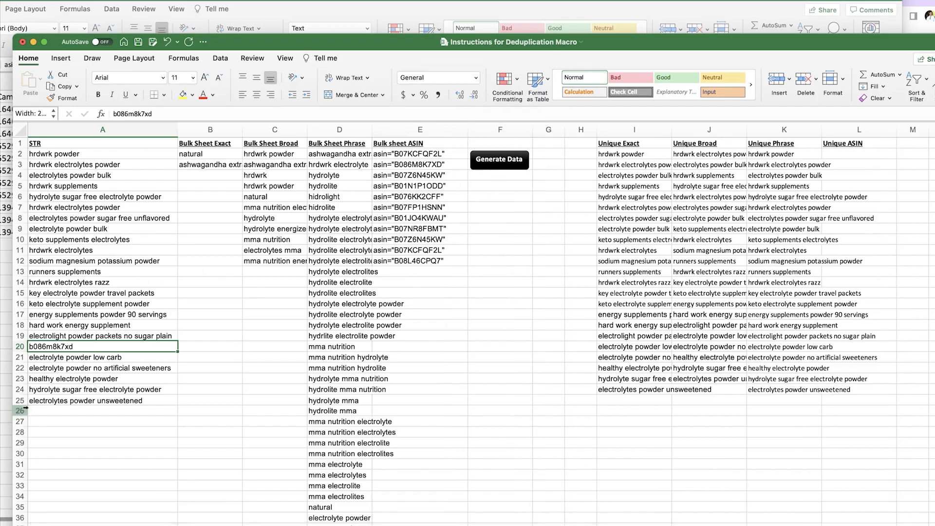
left_click(416, 198)
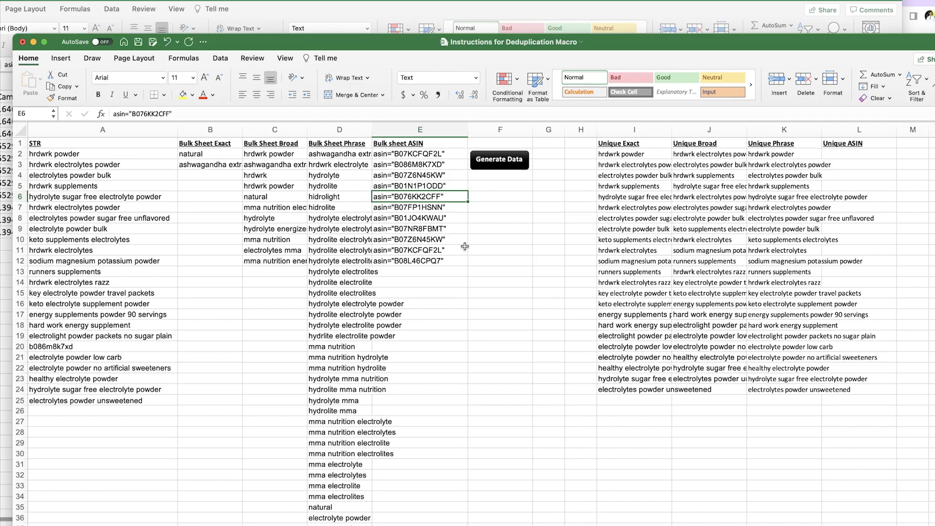
left_click(412, 165)
left_click(58, 348)
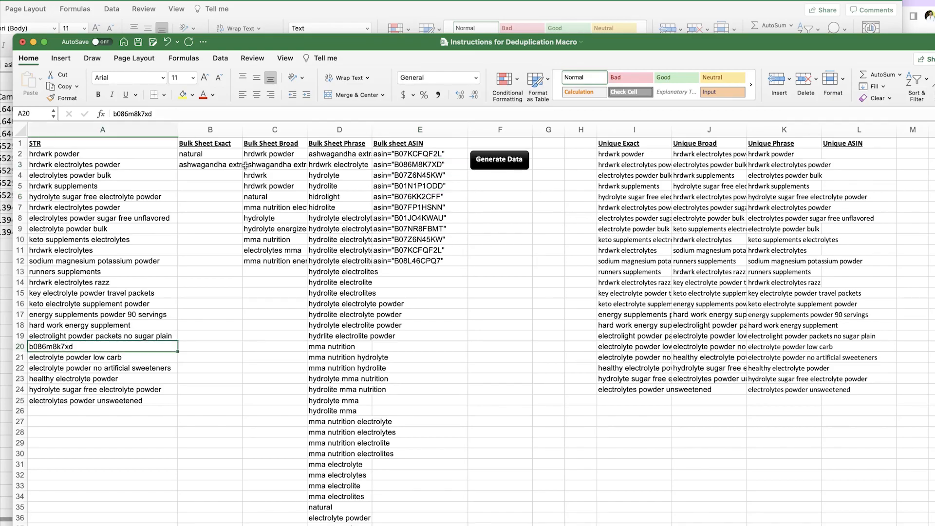
left_click(620, 155)
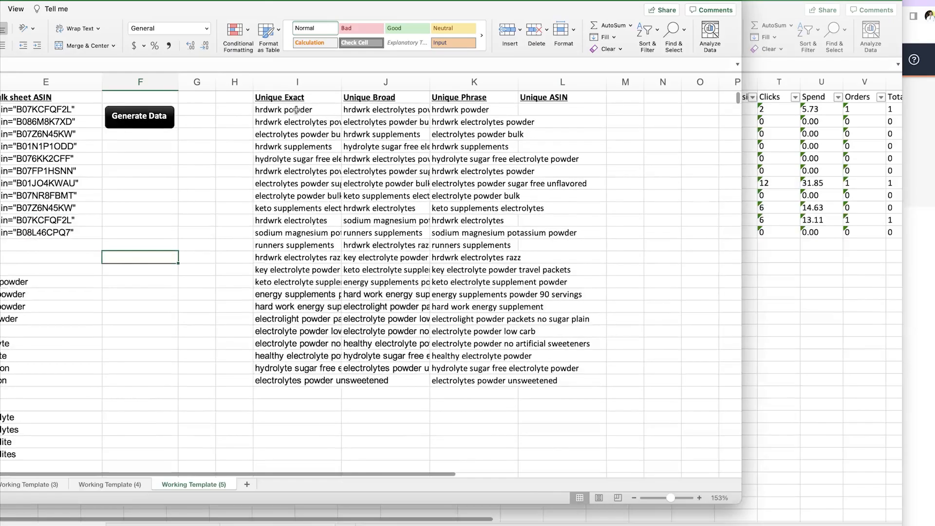
left_click_drag(298, 109, 297, 368)
left_click_drag(299, 110, 312, 368)
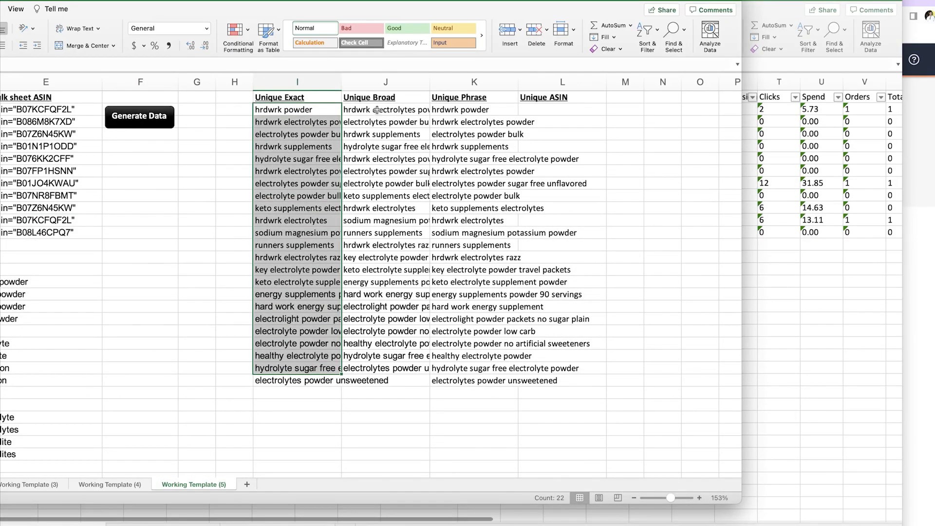
left_click_drag(377, 110, 385, 380)
left_click_drag(481, 169, 499, 394)
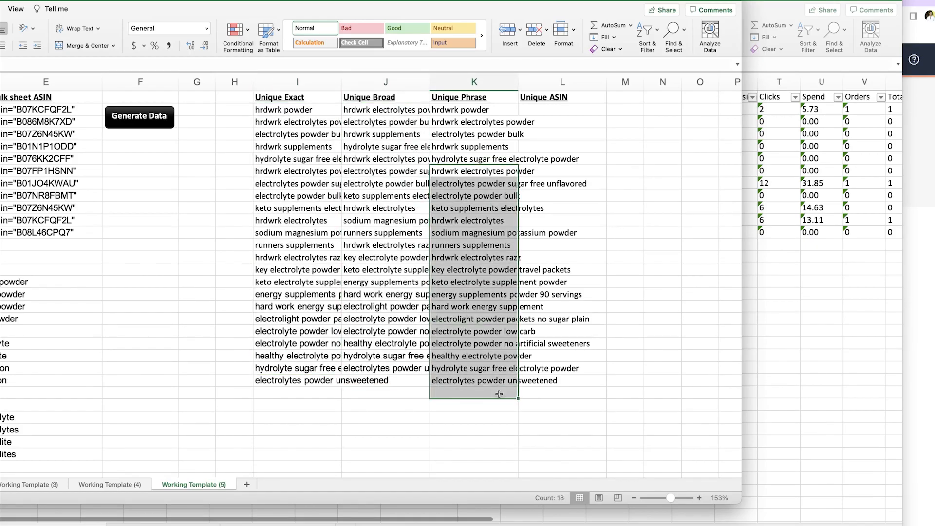
left_click(380, 404)
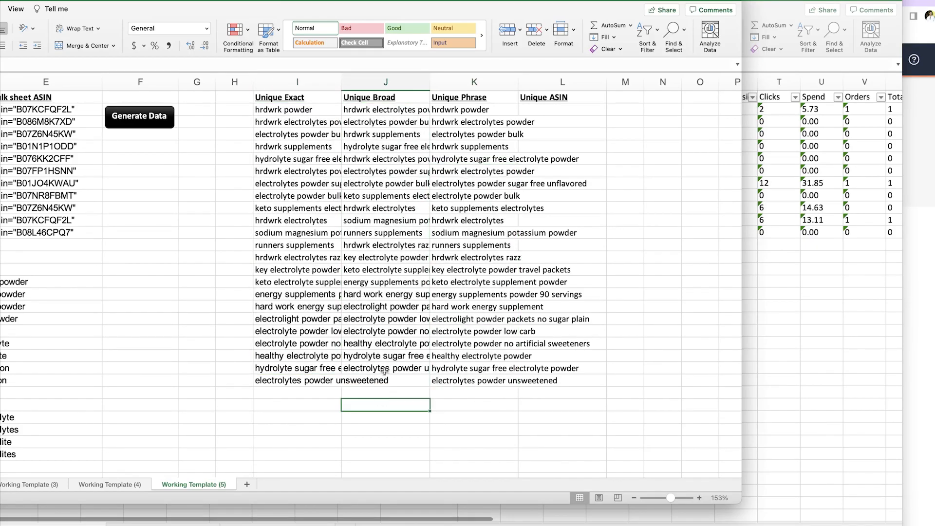
left_click(389, 382)
left_click_drag(358, 111, 384, 364)
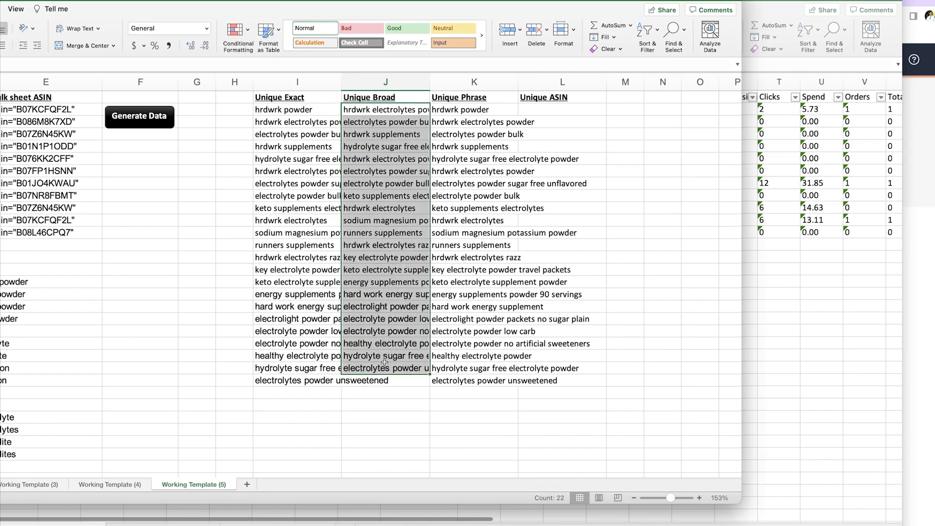
left_click_drag(299, 110, 310, 377)
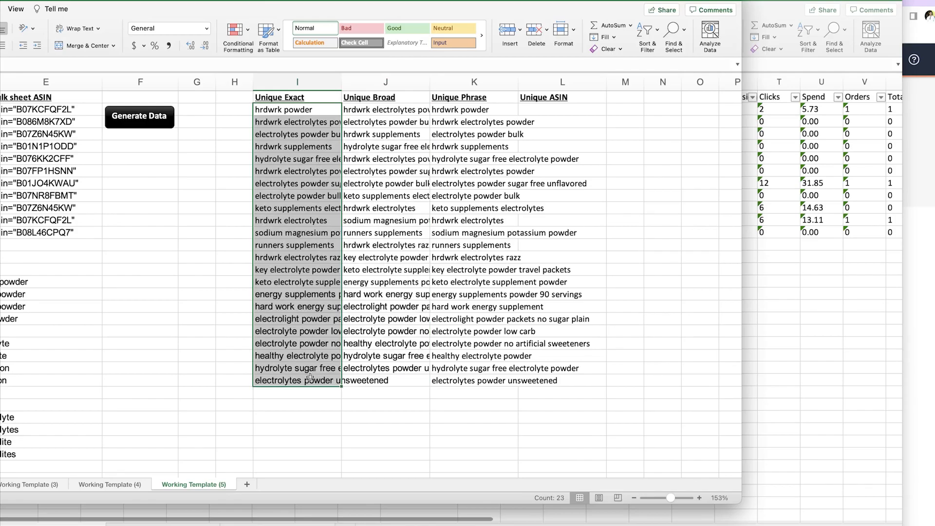
left_click(394, 388)
scroll(411, 276, "left", 6)
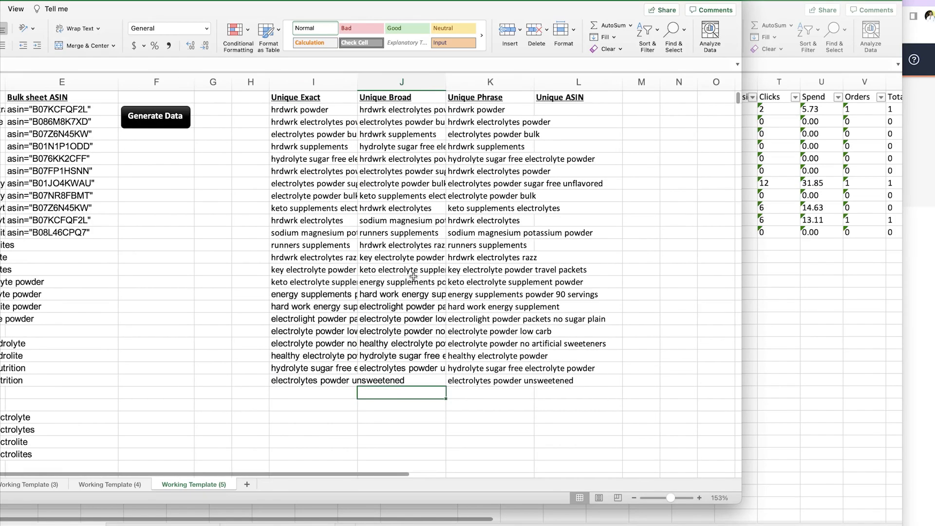
scroll(418, 277, "right", 2)
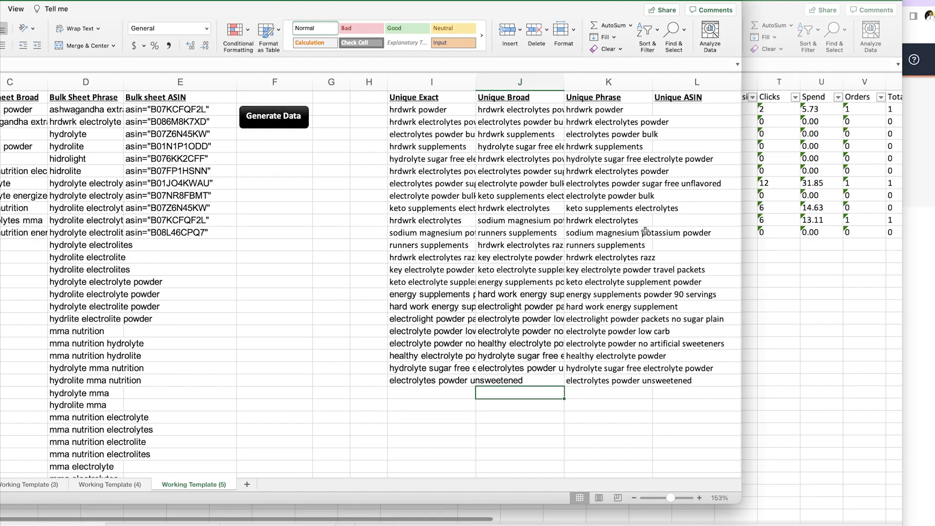
left_click_drag(427, 107, 444, 245)
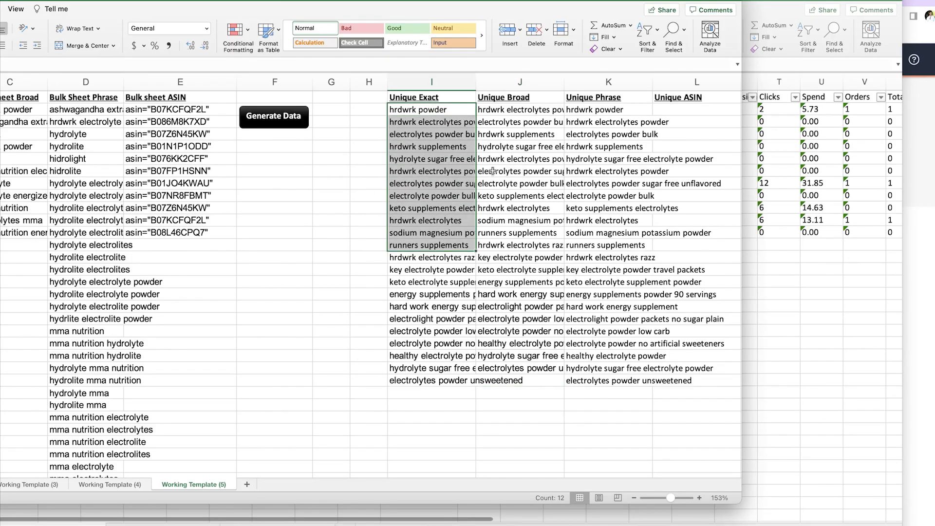
scroll(386, 165, "left", 2)
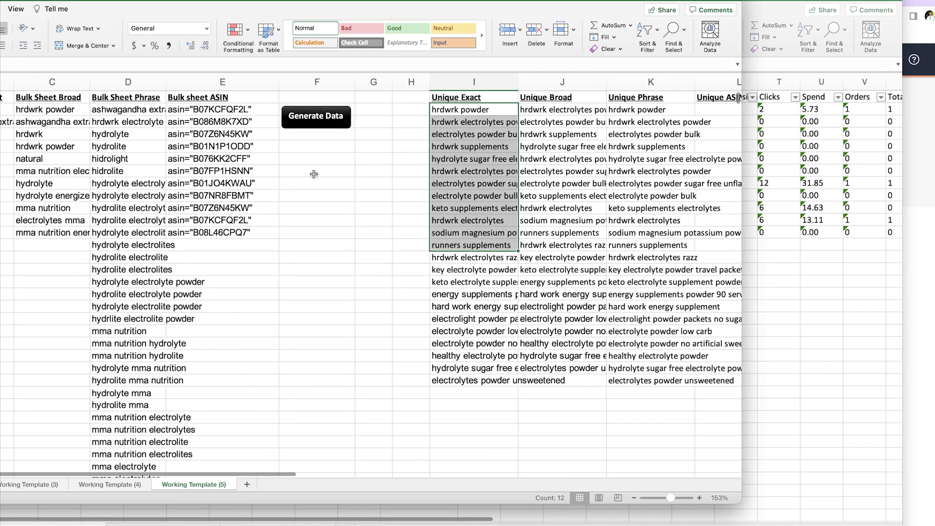
left_click(66, 157)
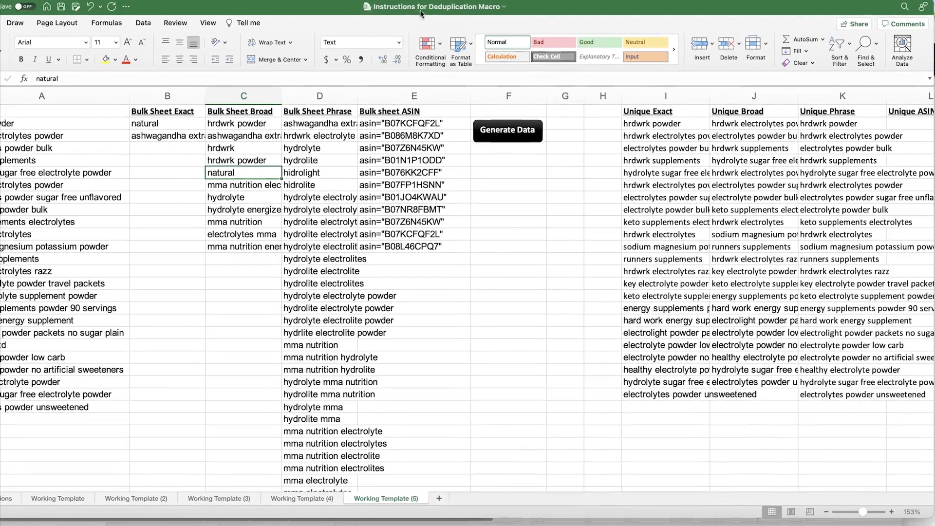
left_click_drag(185, 137, 390, 234)
left_click(196, 141)
left_click_drag(180, 125, 180, 137)
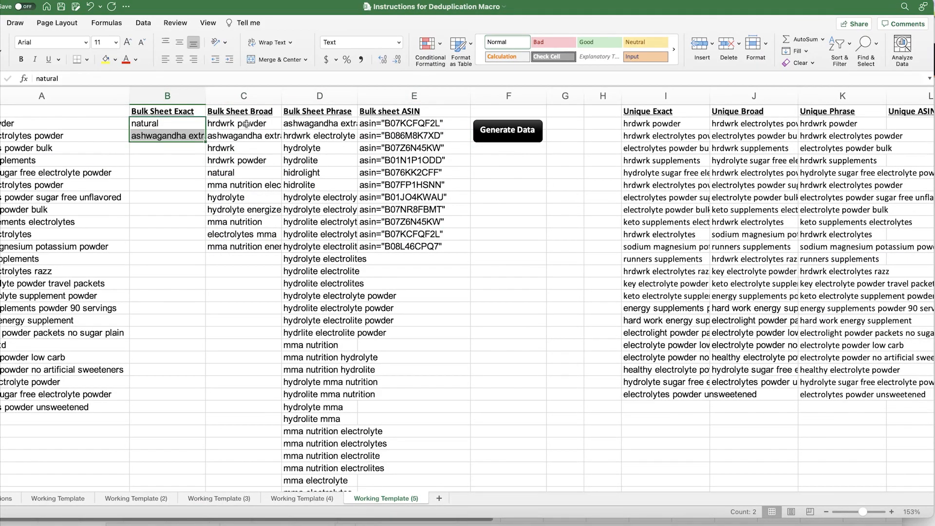
left_click_drag(246, 124, 245, 185)
left_click(413, 136)
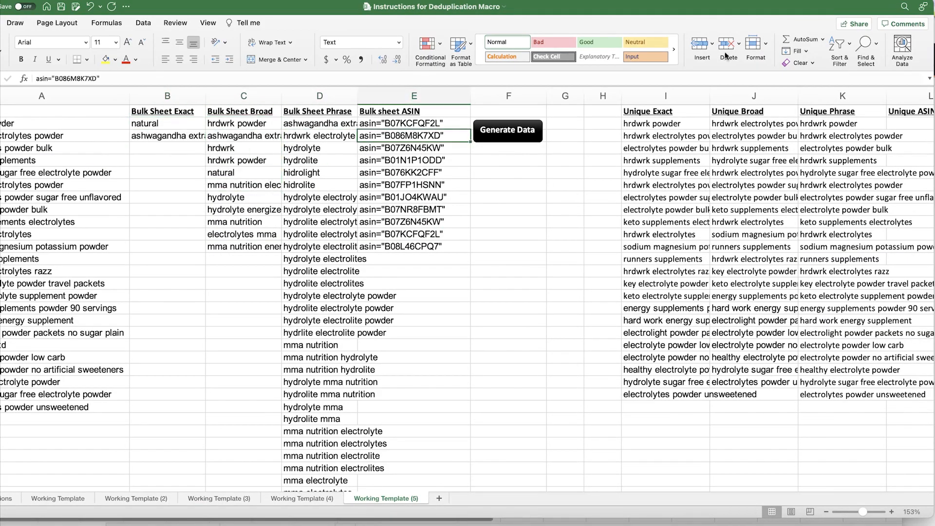
left_click_drag(726, 10, 602, 19)
scroll(703, 158, "right", 2)
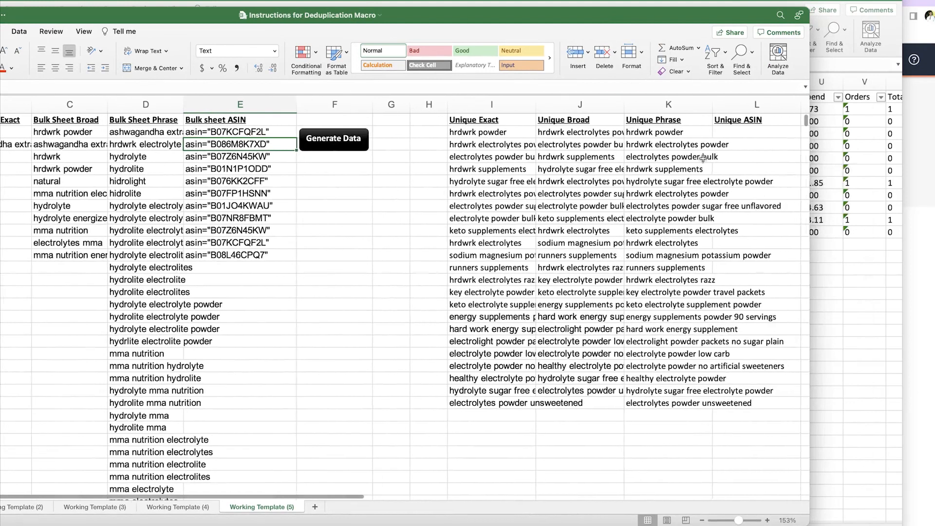